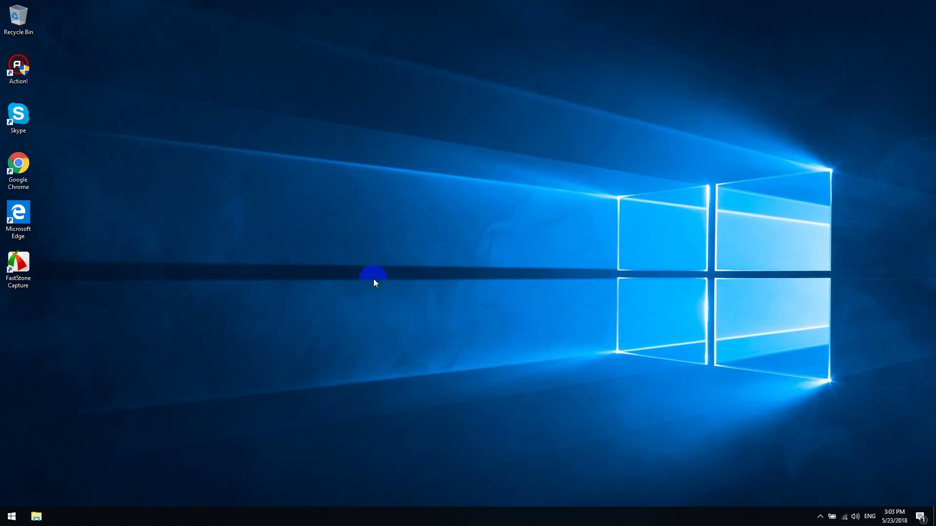
Step: Open C:\Users\PoopooSan\Favorites in File Explorer
left_click(36, 517)
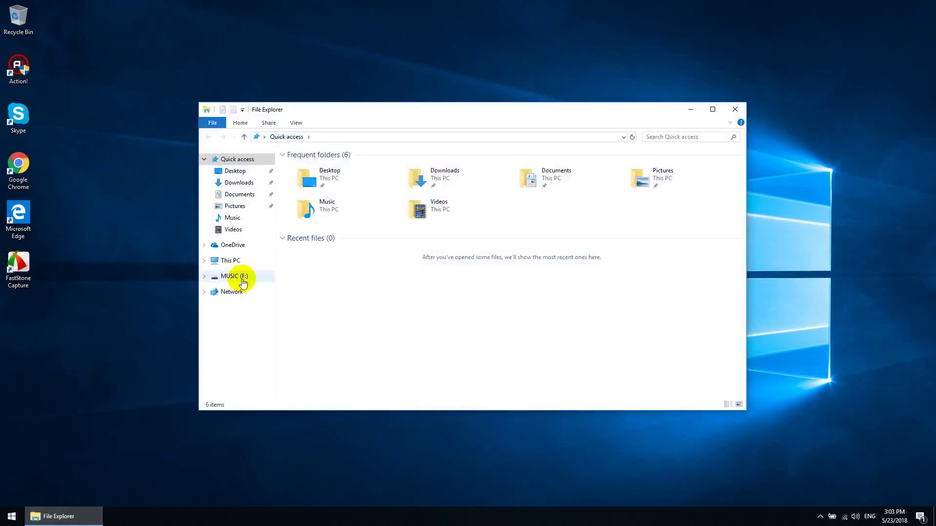
left_click(238, 263)
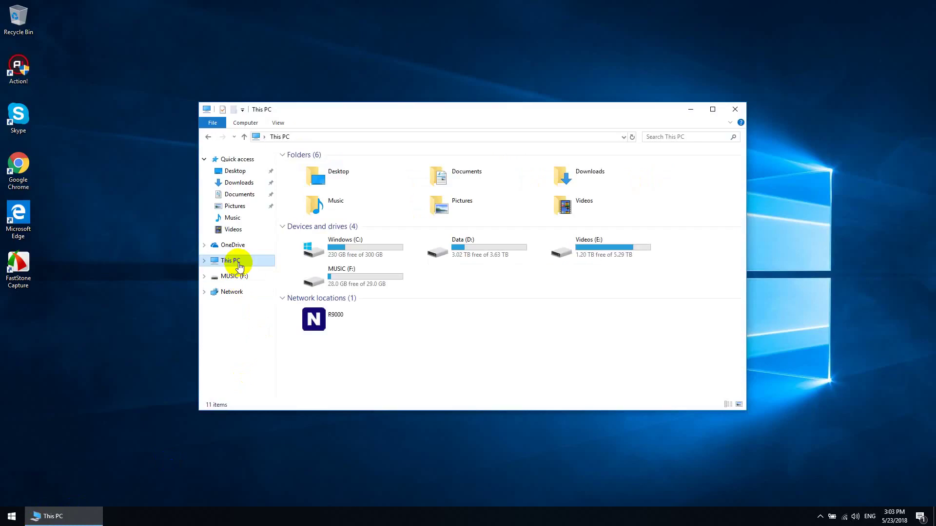
double_click(336, 251)
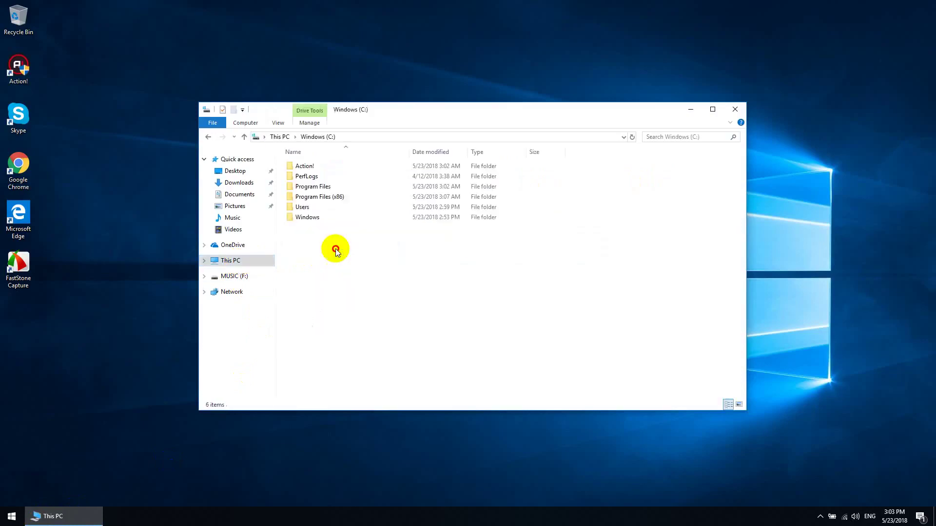
double_click(305, 207)
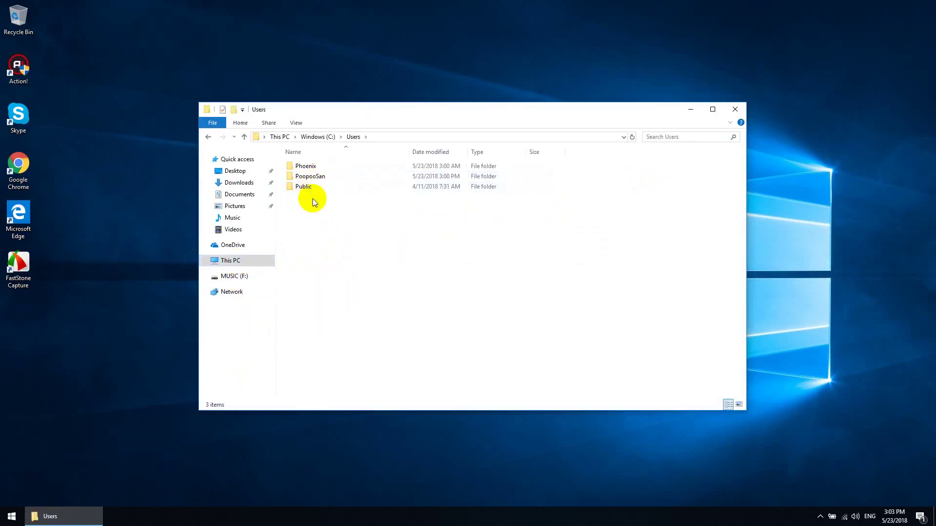
mouse_move(329, 180)
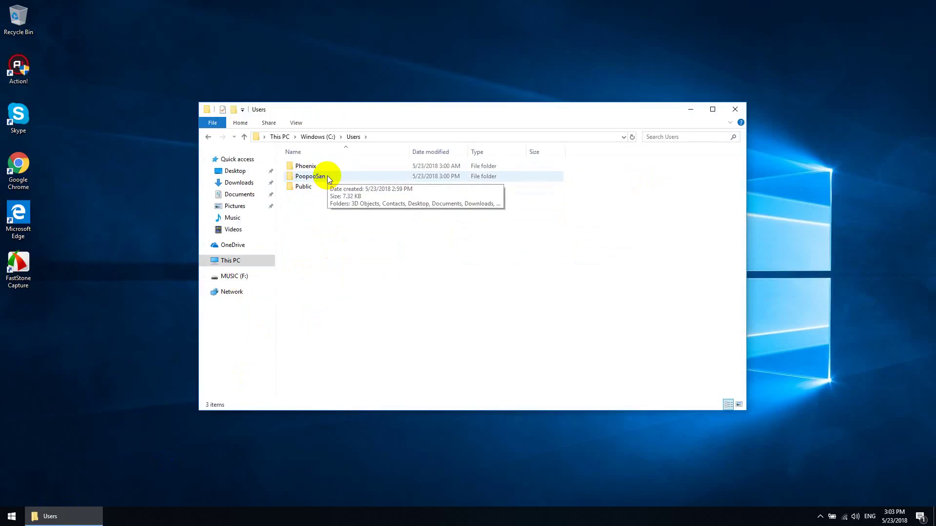
double_click(327, 178)
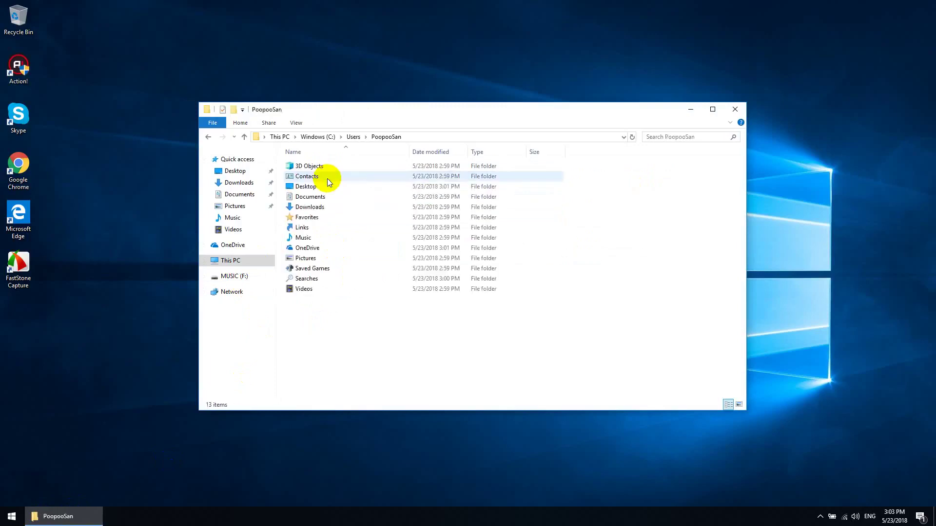
double_click(307, 217)
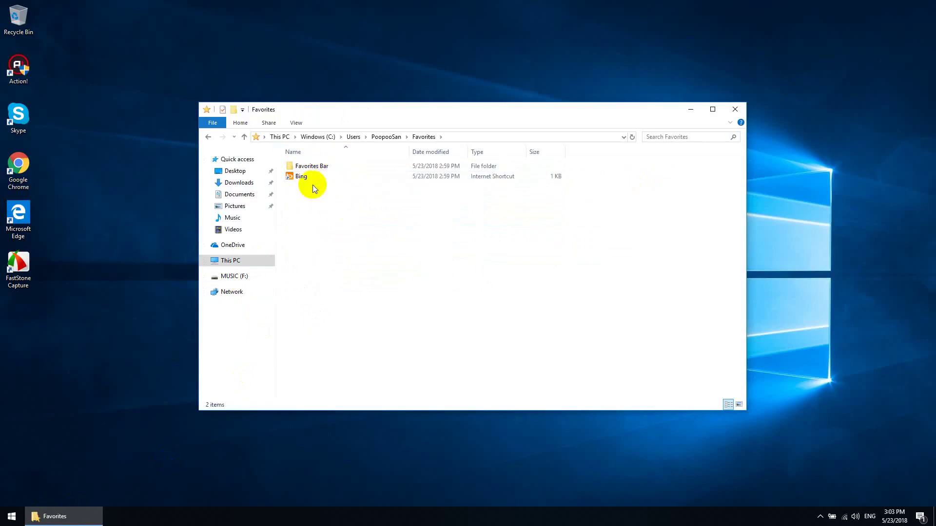
Step: Permanently delete Favorites Bar and Bing, confirming Yes for all items including the system file
left_click_drag(314, 184, 302, 168)
key("shift+Delete")
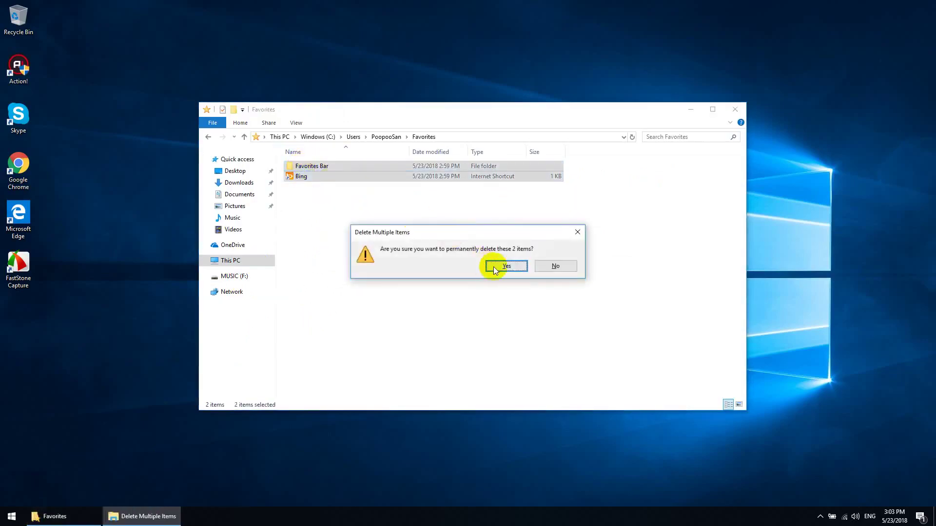
left_click(500, 266)
left_click(196, 218)
left_click(203, 232)
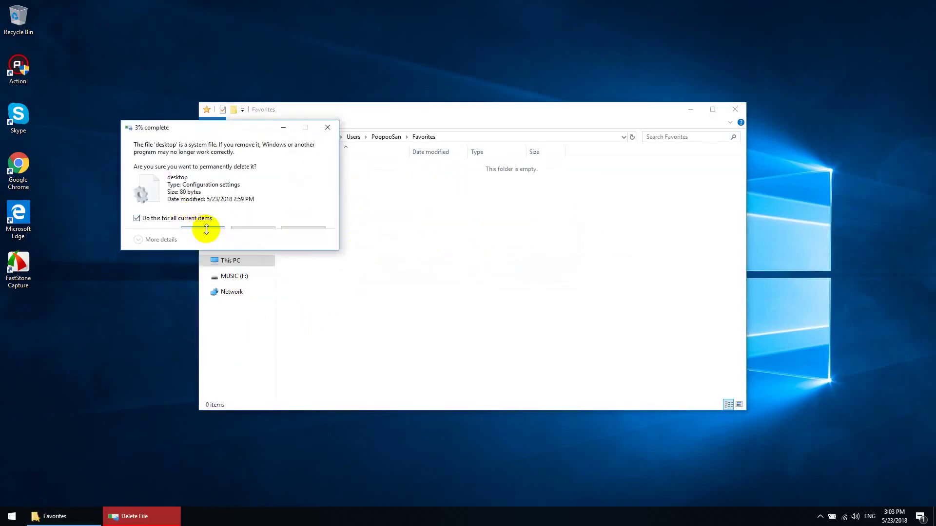
left_click(168, 189)
Step: Check that Pictures and Videos are empty, returning to the PoopooSan folder
key("BackSpace")
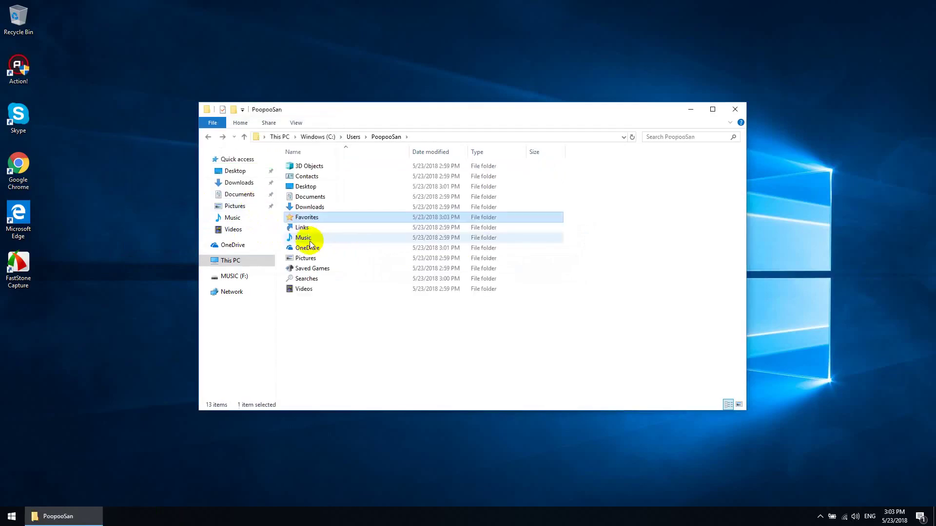
double_click(314, 257)
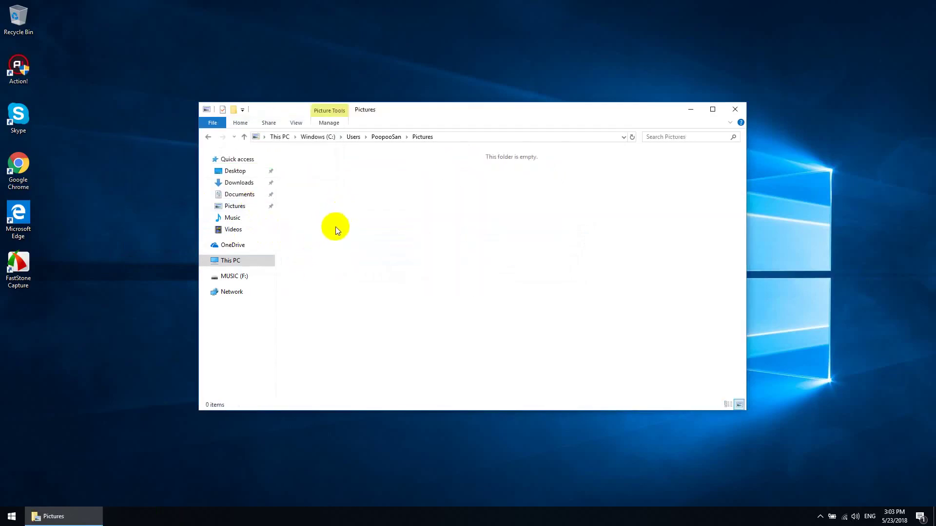
left_click_drag(412, 188, 312, 177)
key("BackSpace")
double_click(307, 289)
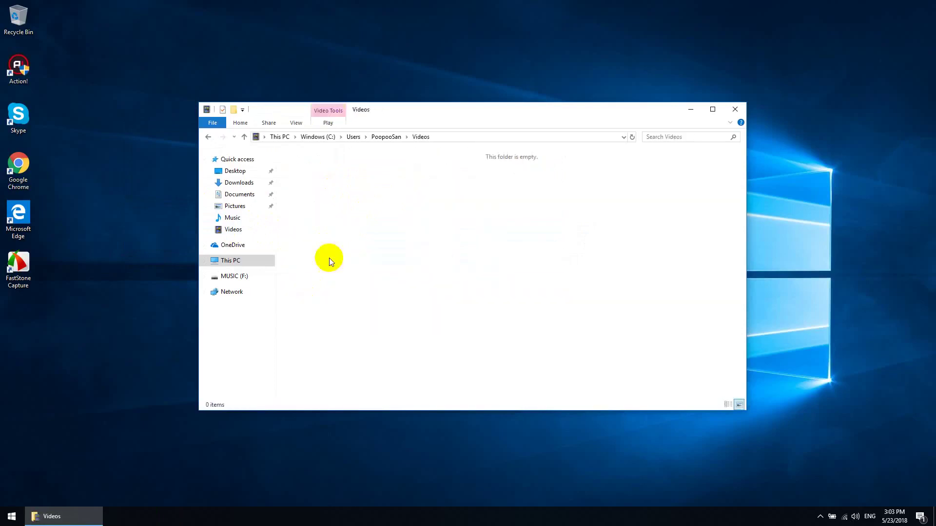
key("BackSpace")
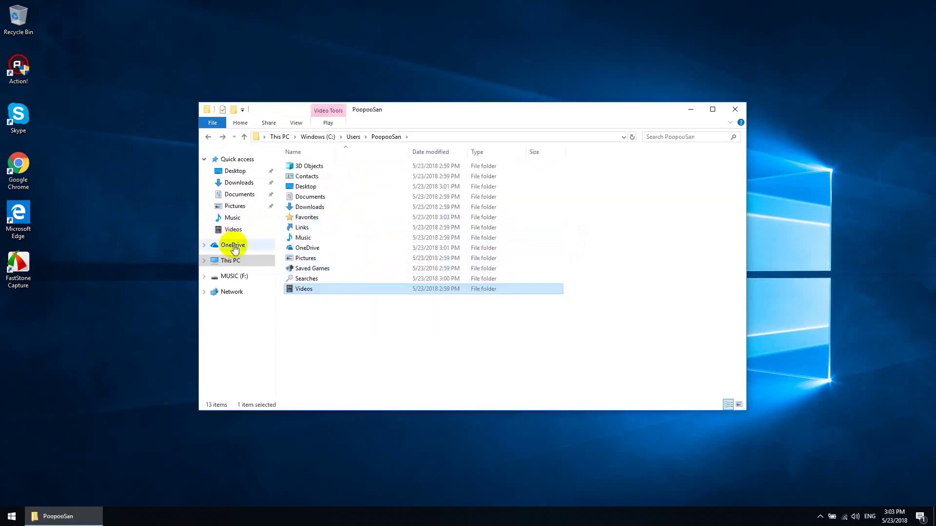
Step: Open This PC in a new window and go to the Data (D:) drive
right_click(238, 267)
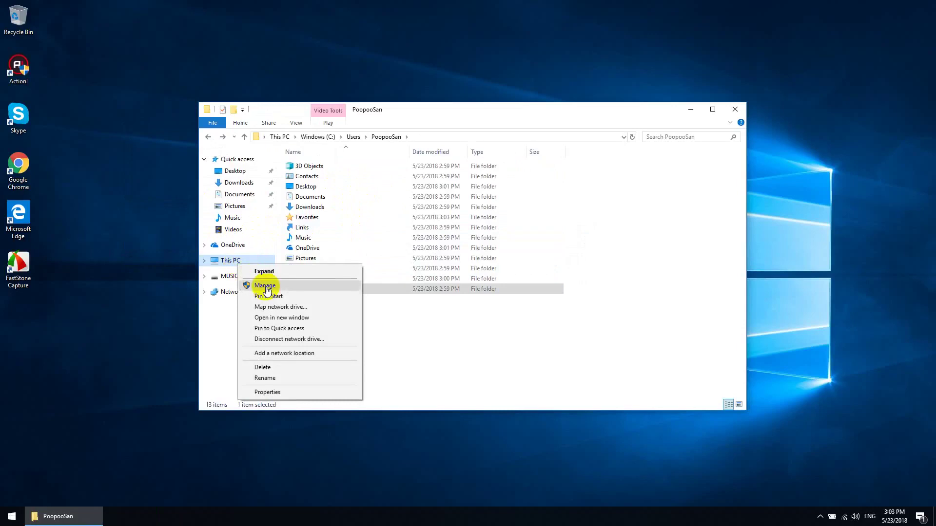
left_click(278, 319)
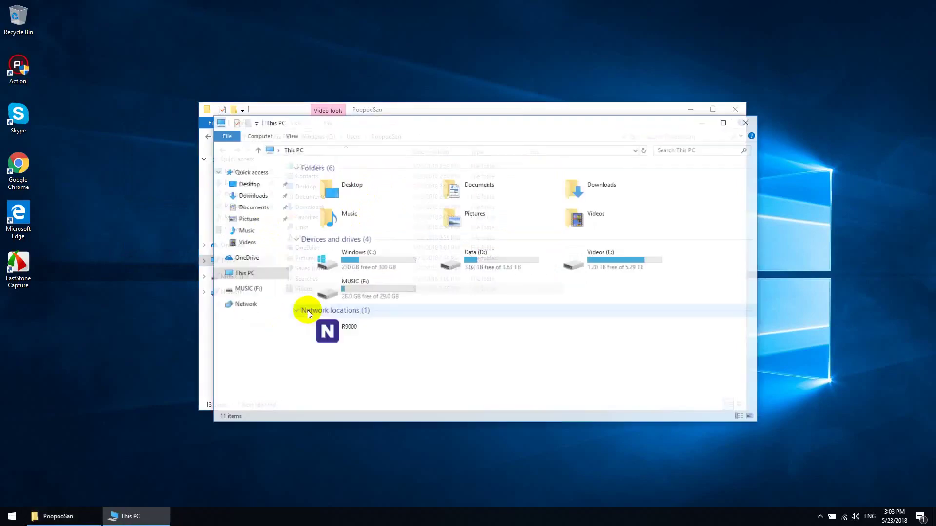
double_click(481, 266)
right_click(316, 280)
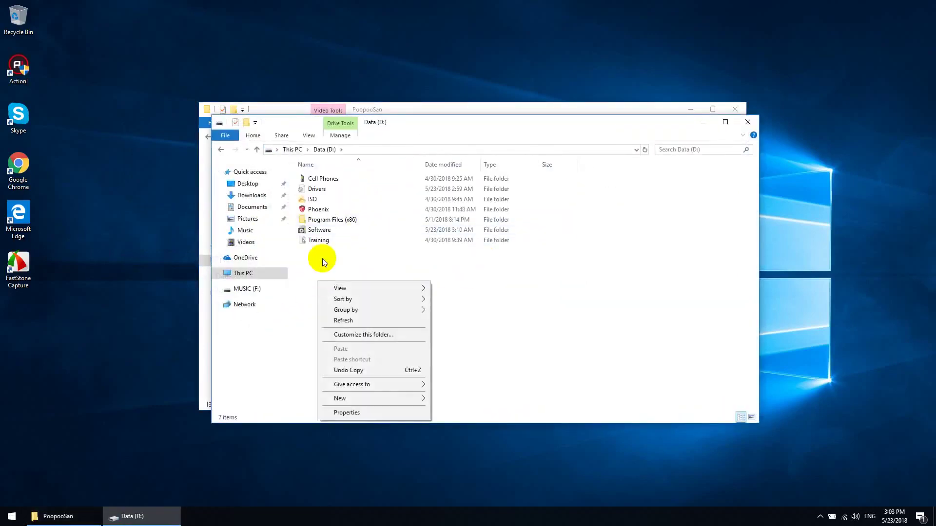
left_click(318, 210)
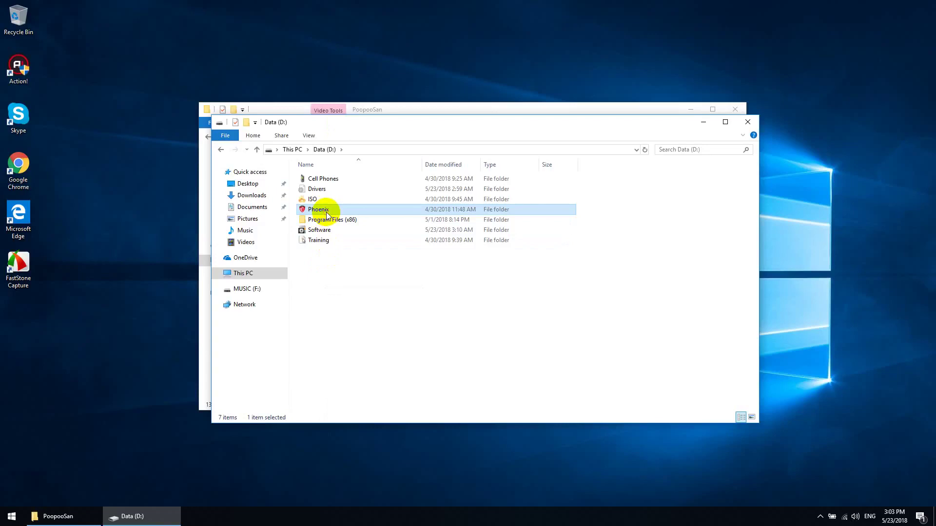
double_click(321, 209)
key("alt+Left")
Step: Create a new folder named PoopooSan on Data (D:)
right_click(331, 291)
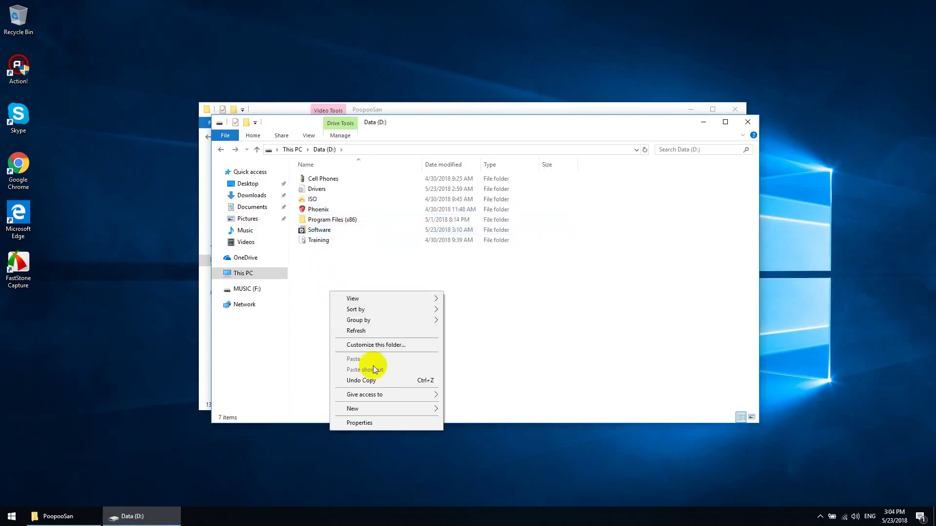
mouse_move(382, 409)
left_click(472, 410)
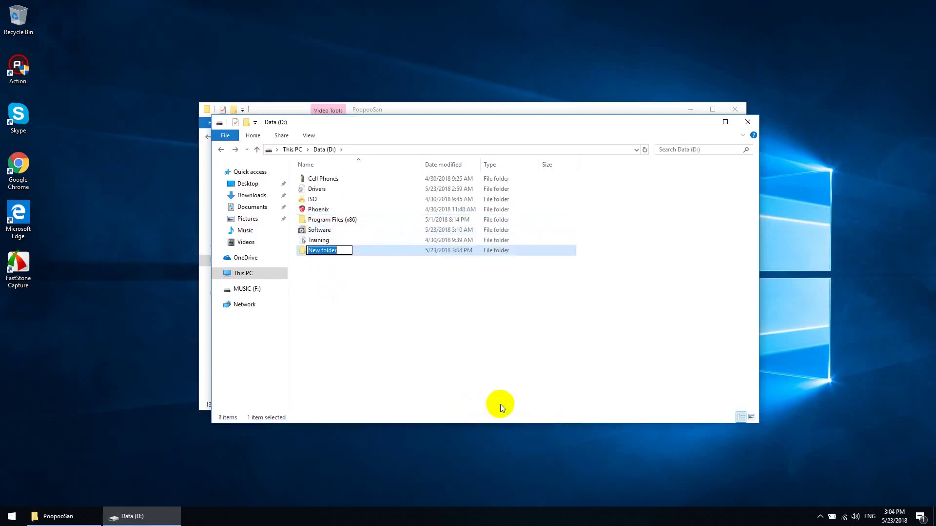
type("PoopooSan")
key("Return")
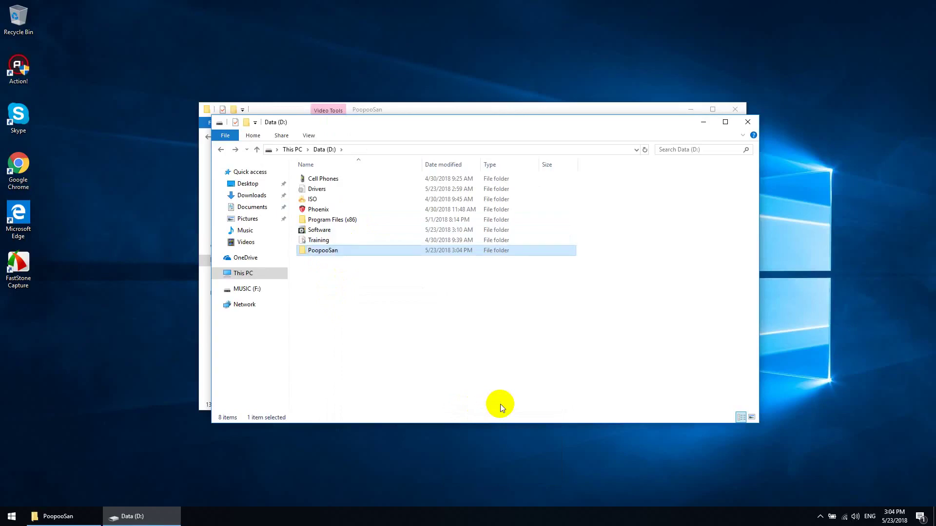
Step: Open D:\PoopooSan and create a Contacts folder inside it
double_click(337, 251)
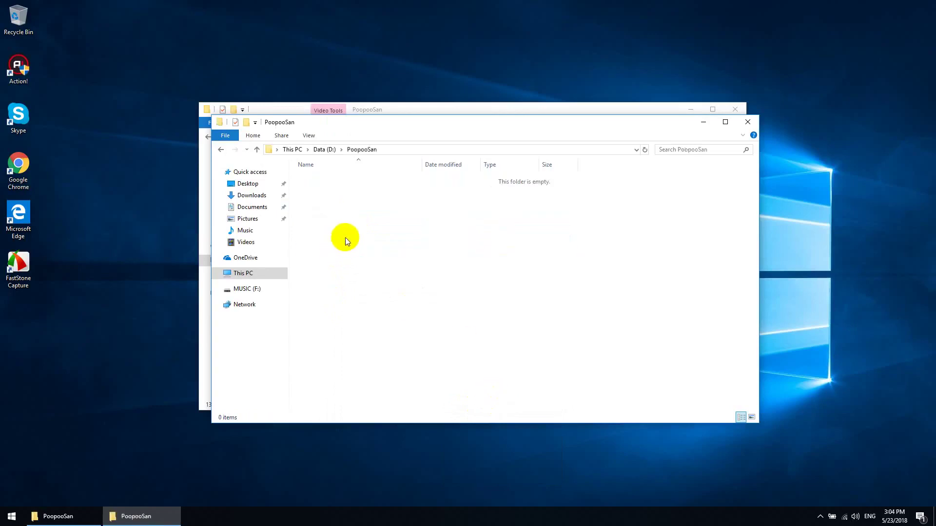
right_click(345, 238)
mouse_move(439, 347)
left_click(503, 346)
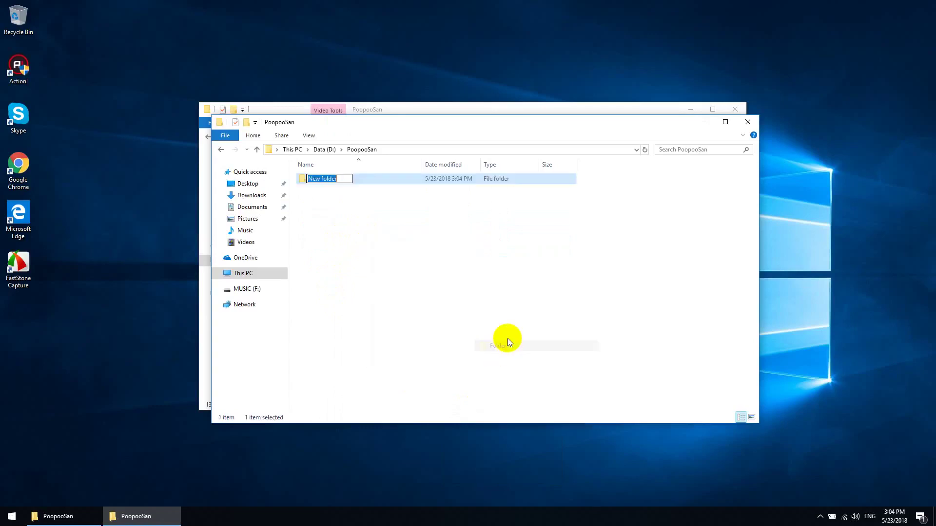
type("Cionta")
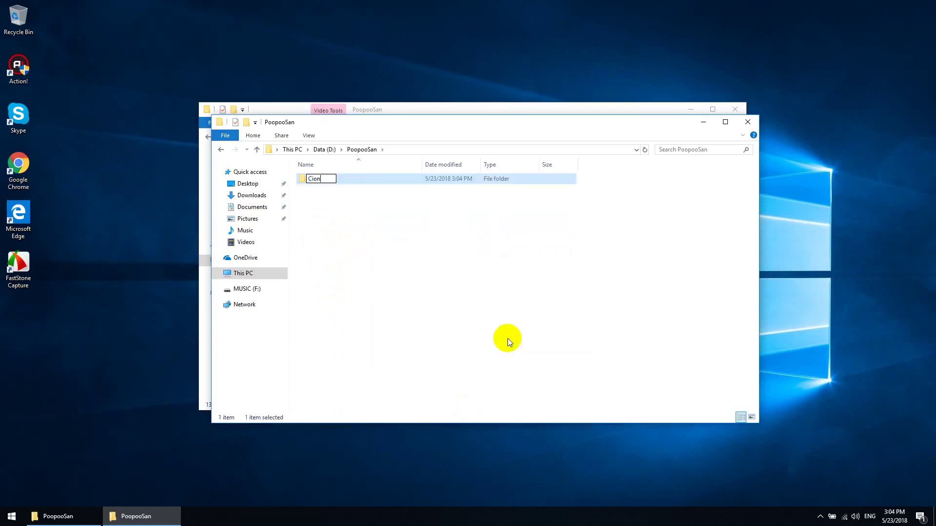
key("BackSpace")
key("BackSpace")
key("BackSpace")
key("BackSpace")
key("BackSpace")
type("ion")
key("BackSpace")
key("BackSpace")
key("BackSpace")
type("ontacts")
key("Return")
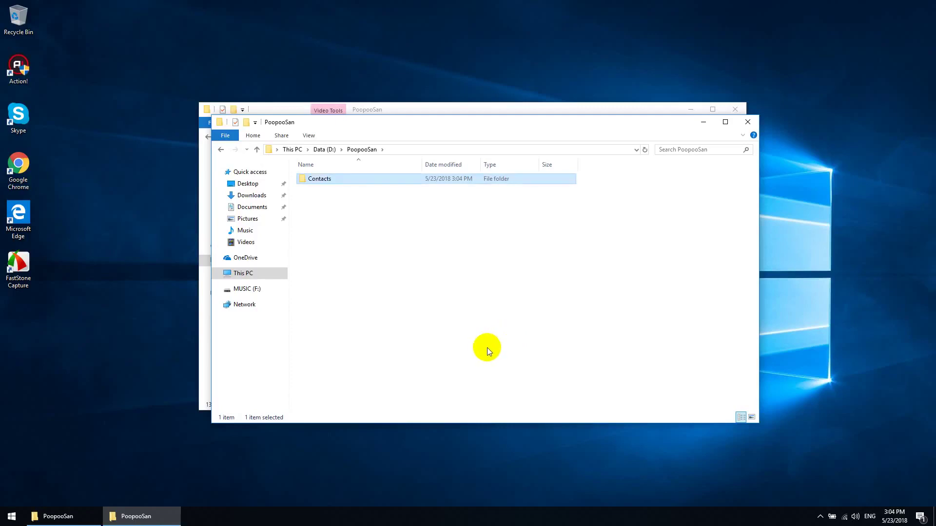
Step: Create Documents, Music and Downloads folders in D:\PoopooSan
right_click(489, 349)
left_click(555, 426)
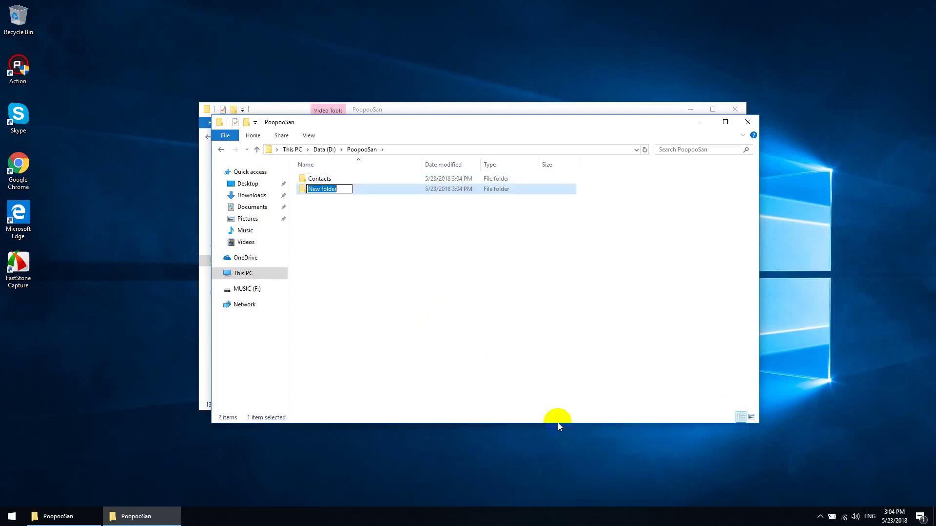
type("Documents")
key("Return")
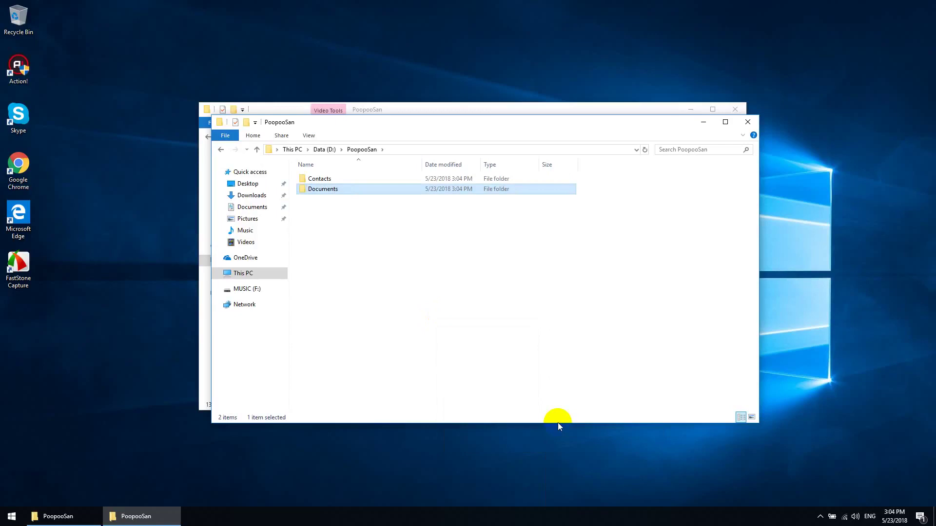
right_click(428, 297)
mouse_move(478, 403)
left_click(542, 405)
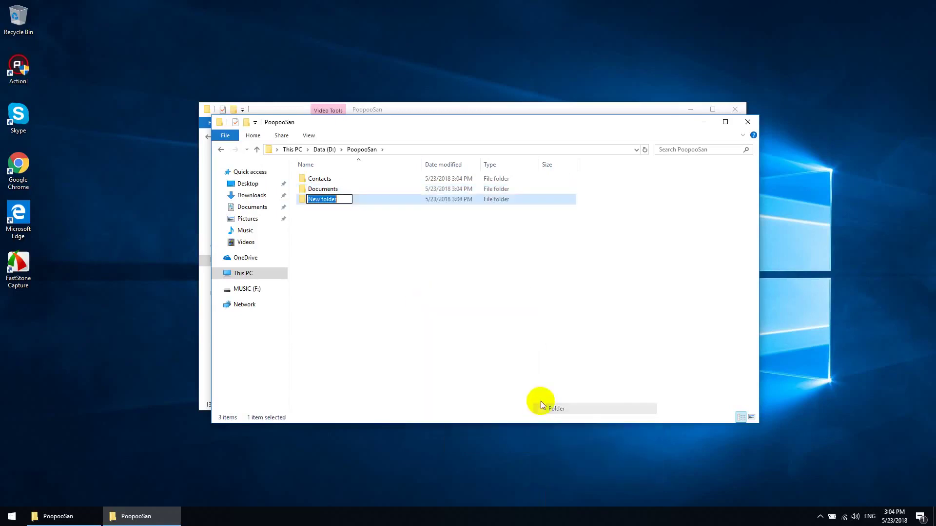
type("Music")
key("Return")
right_click(406, 266)
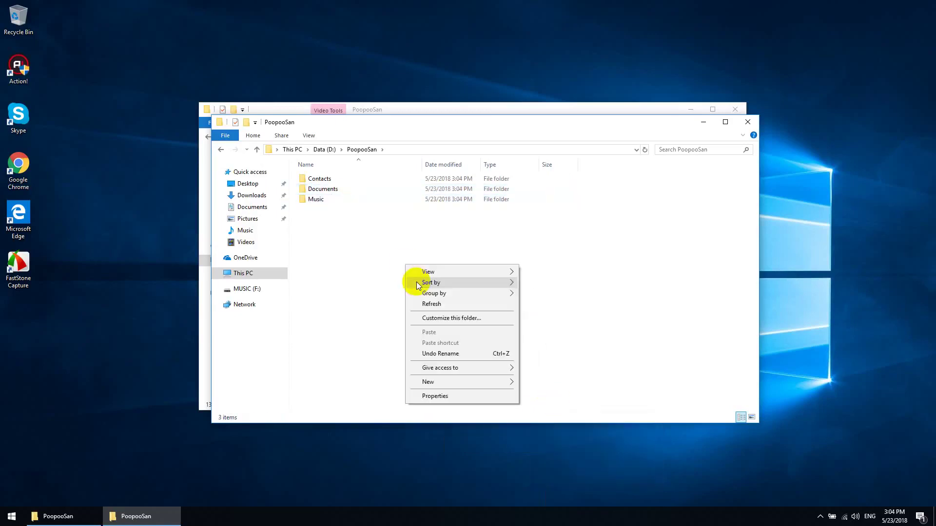
mouse_move(487, 381)
left_click(536, 382)
type("Do")
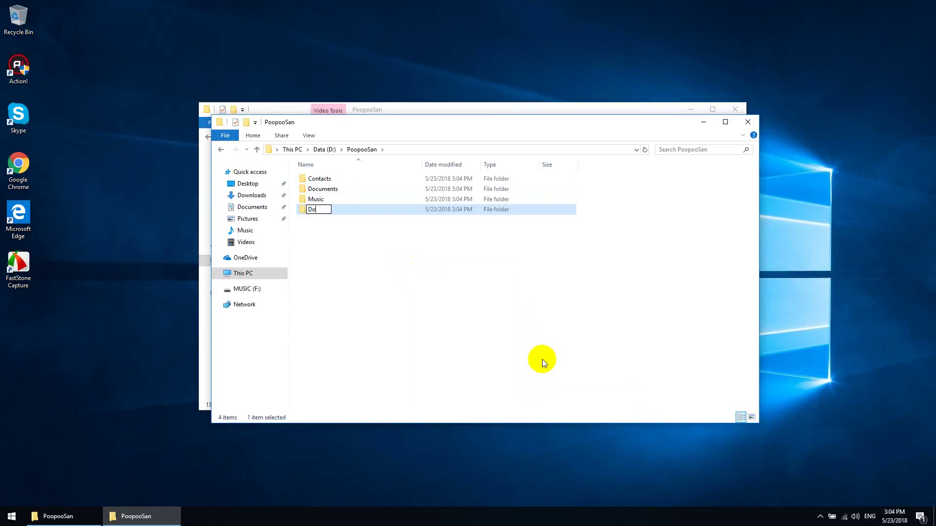
type("wnloads")
key("Return")
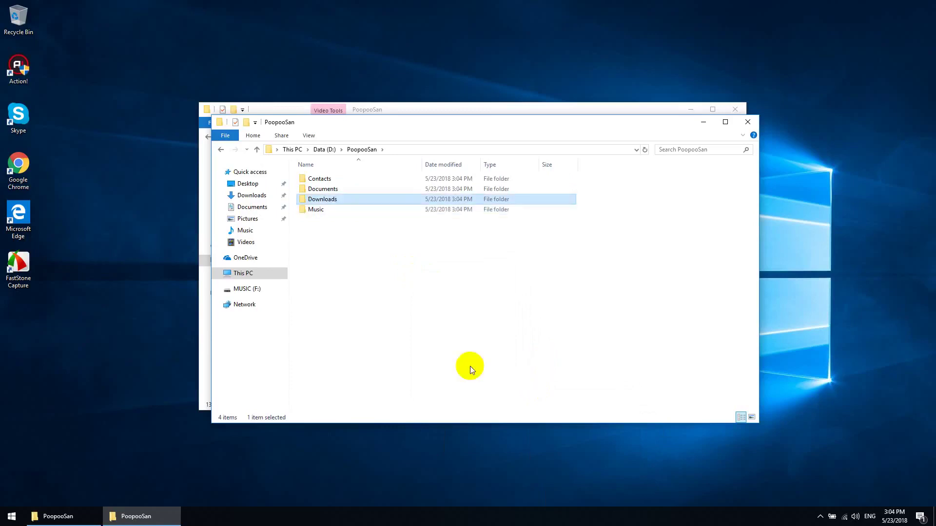
Step: Create Pictures and Videos folders in D:\PoopooSan
right_click(386, 294)
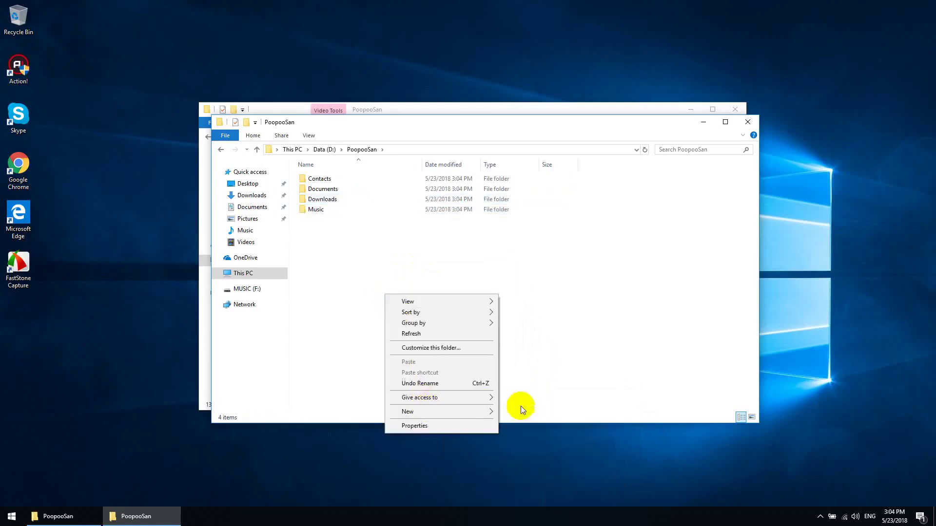
left_click(520, 406)
right_click(476, 405)
mouse_move(495, 382)
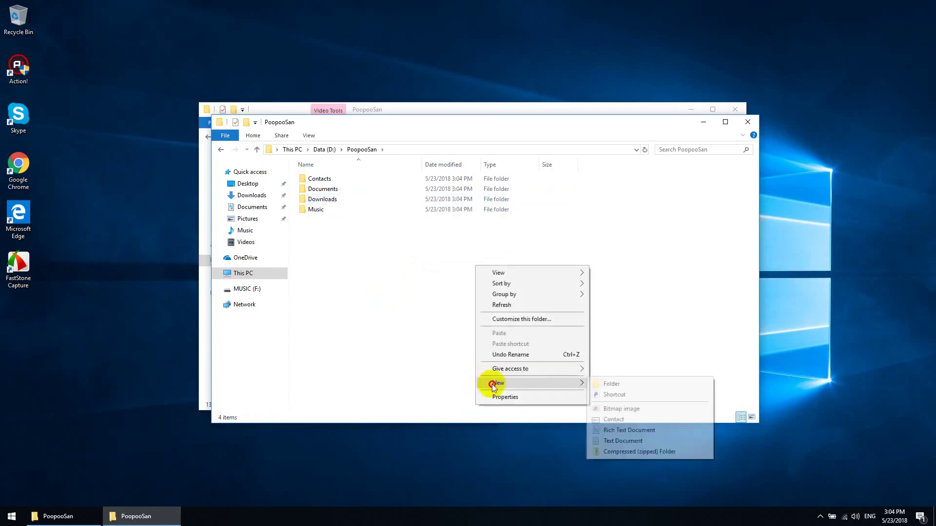
left_click(605, 384)
type("Pictur")
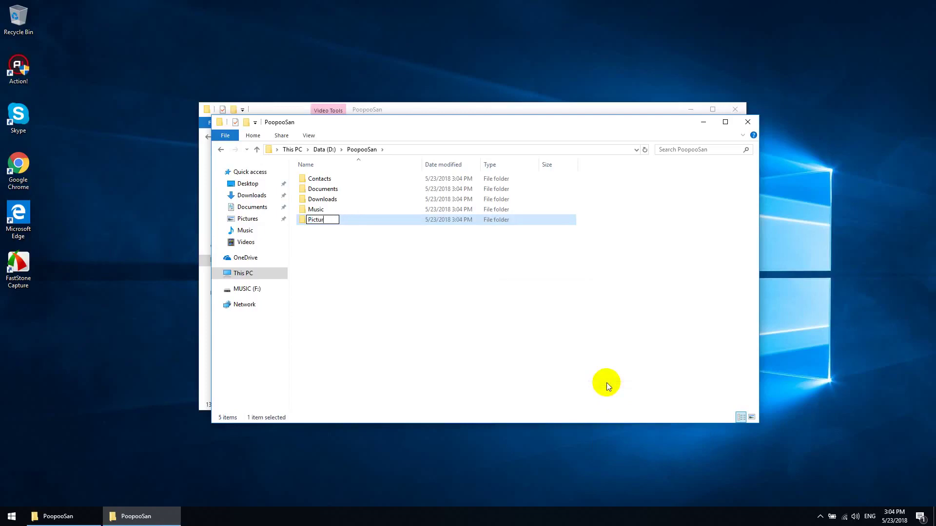
type("es")
key("Return")
right_click(411, 289)
mouse_move(464, 405)
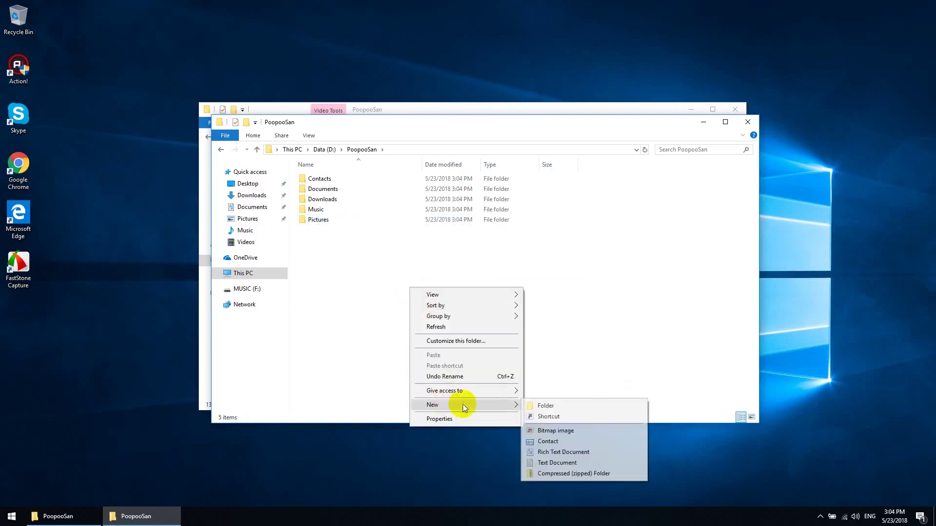
left_click(528, 408)
type("Videos")
key("Return")
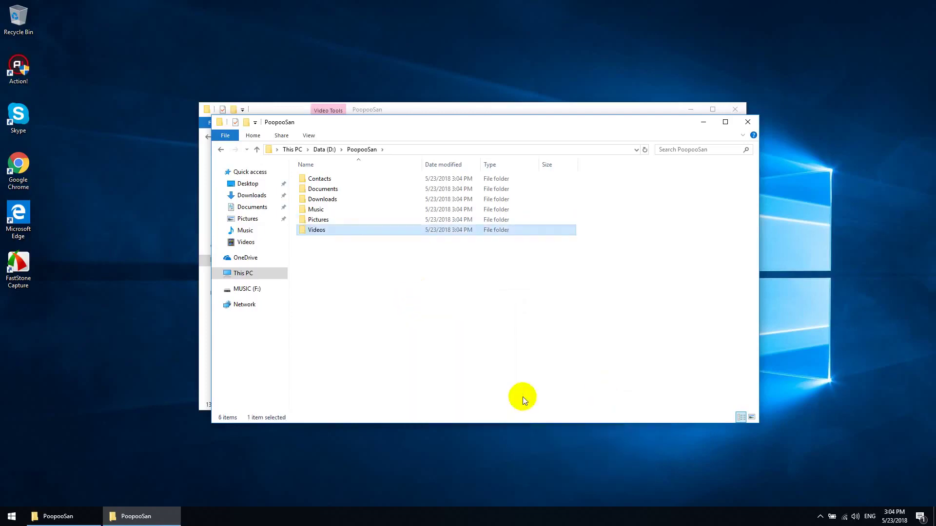
Step: Create Saved Games and Favorites folders in D:\PoopooSan
right_click(390, 302)
mouse_move(439, 419)
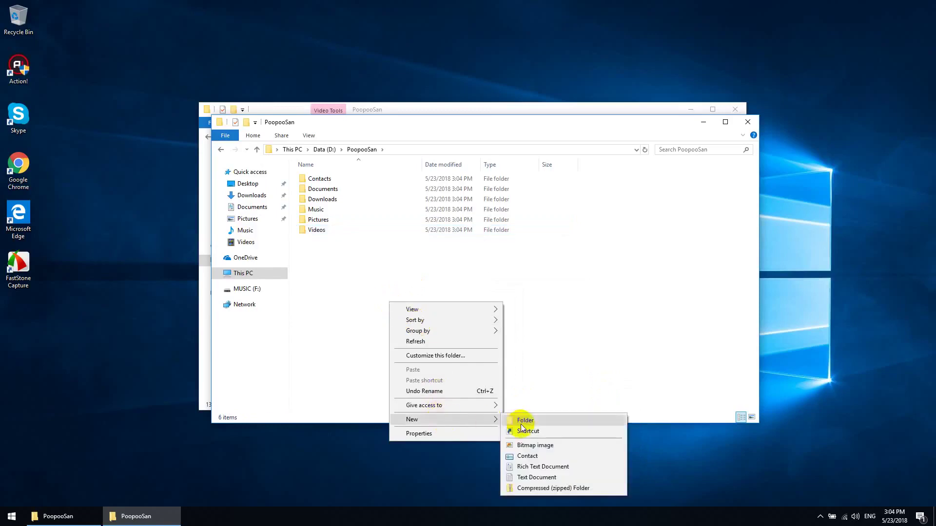
left_click(522, 423)
type("Sa")
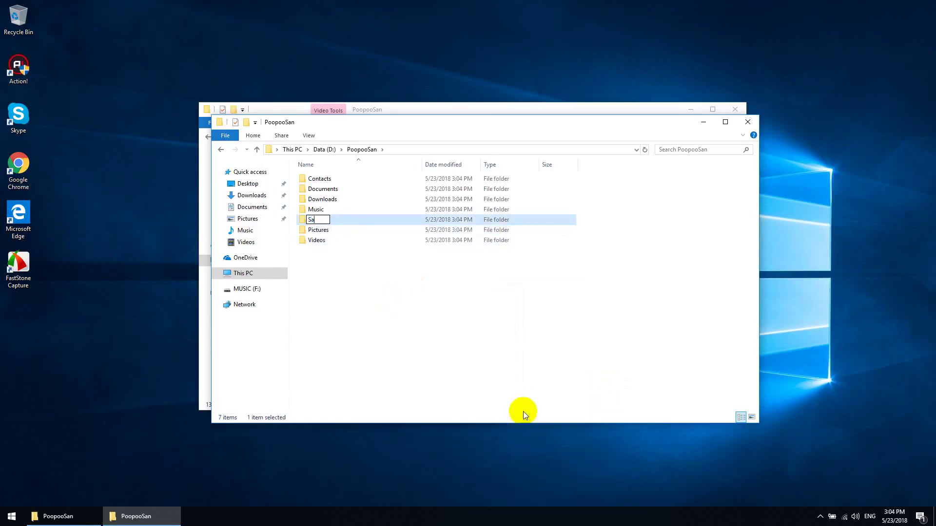
type("ved Games")
key("Return")
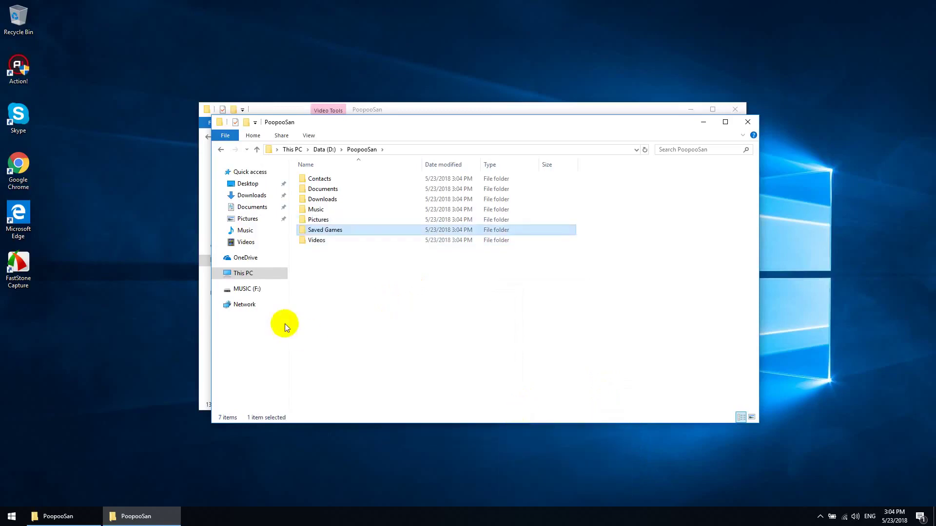
right_click(292, 282)
mouse_move(362, 399)
left_click(429, 399)
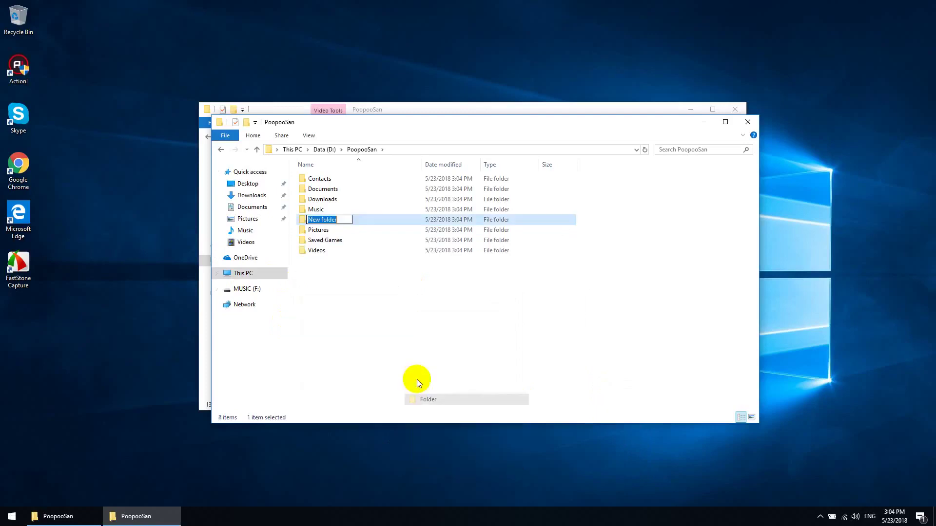
type("Favorites")
key("Return")
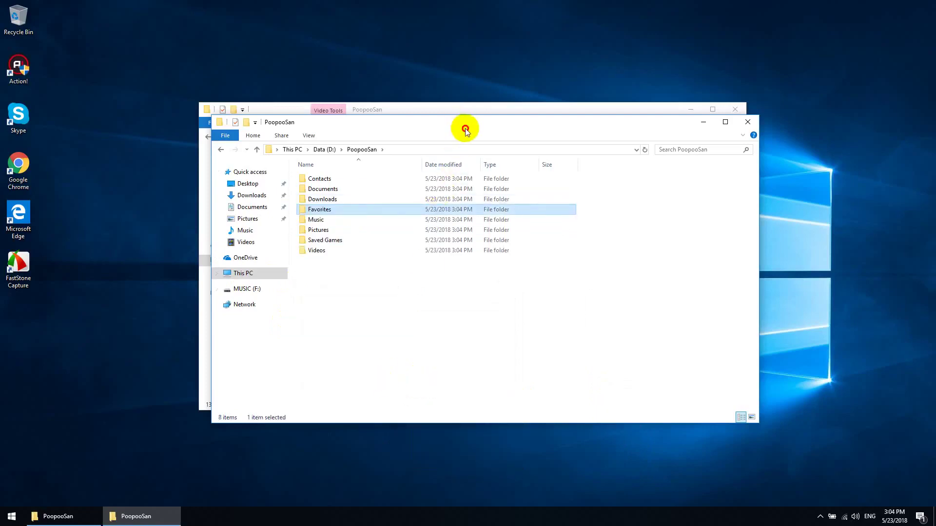
Step: Send D:\PoopooSan to the desktop as a shortcut, then reopen the folder
left_click_drag(463, 127, 619, 148)
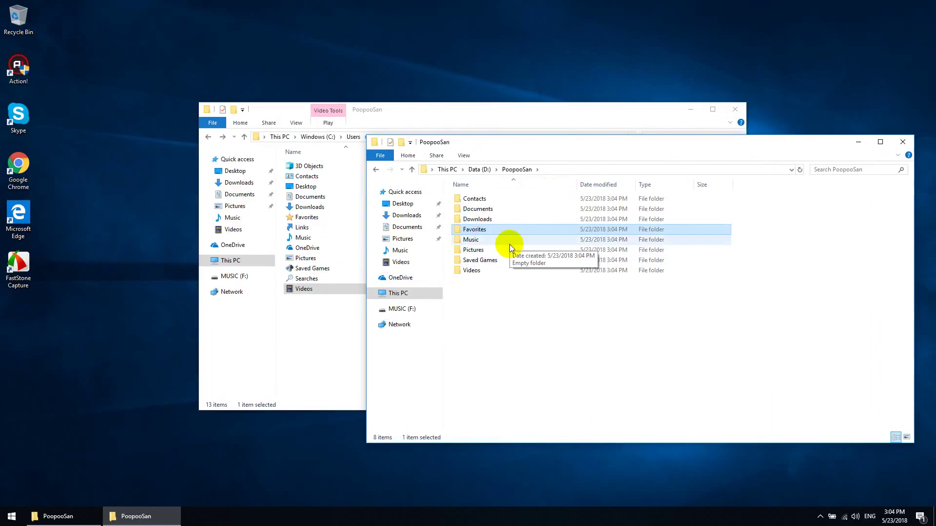
key("alt+Up")
right_click(471, 238)
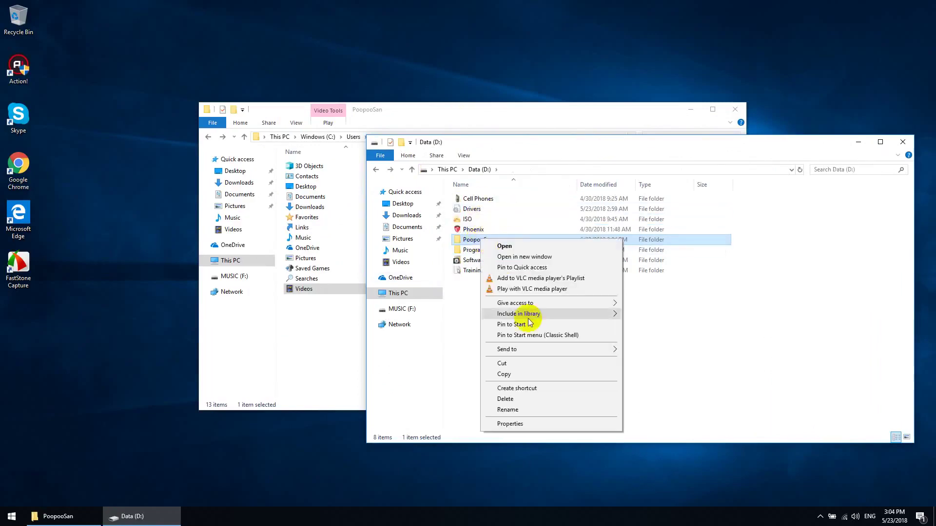
mouse_move(537, 352)
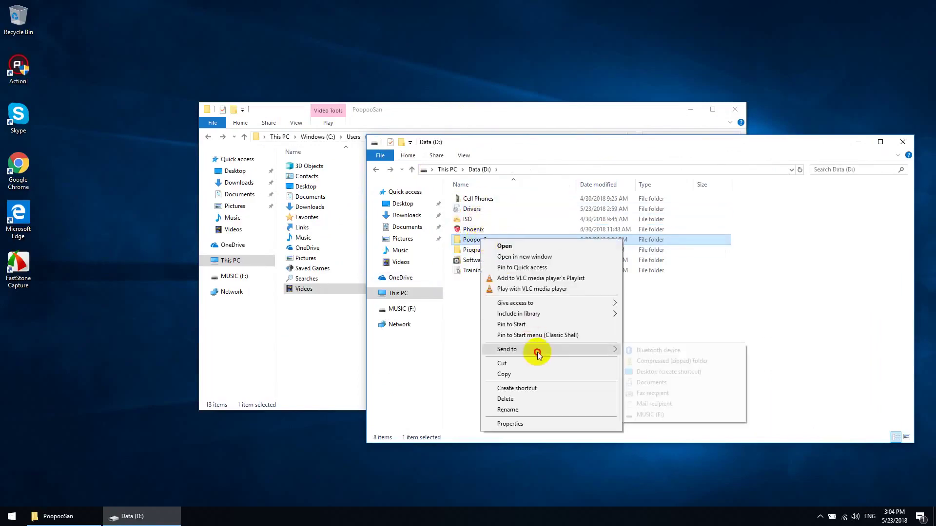
left_click(664, 373)
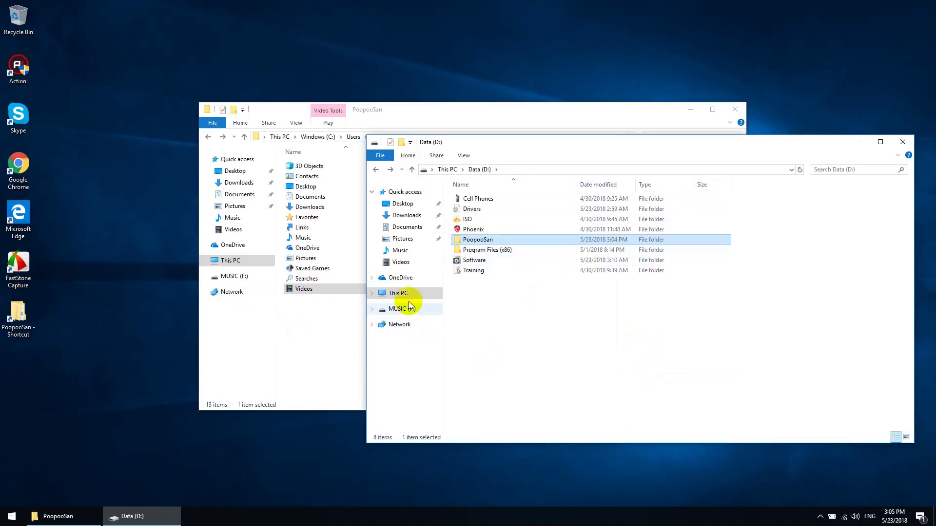
double_click(479, 240)
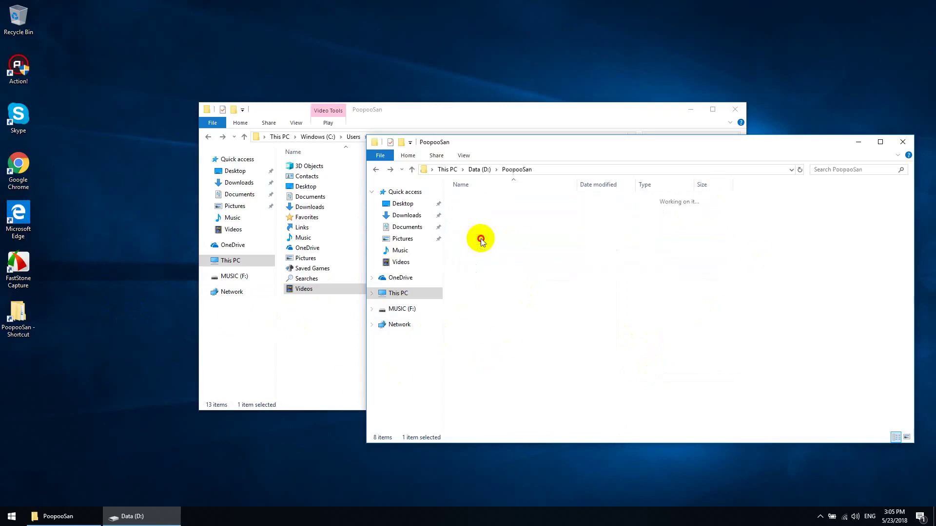
Step: Set the Contacts folder's location to D:\PoopooSan\Contacts, applying and moving its files
left_click(285, 336)
right_click(306, 176)
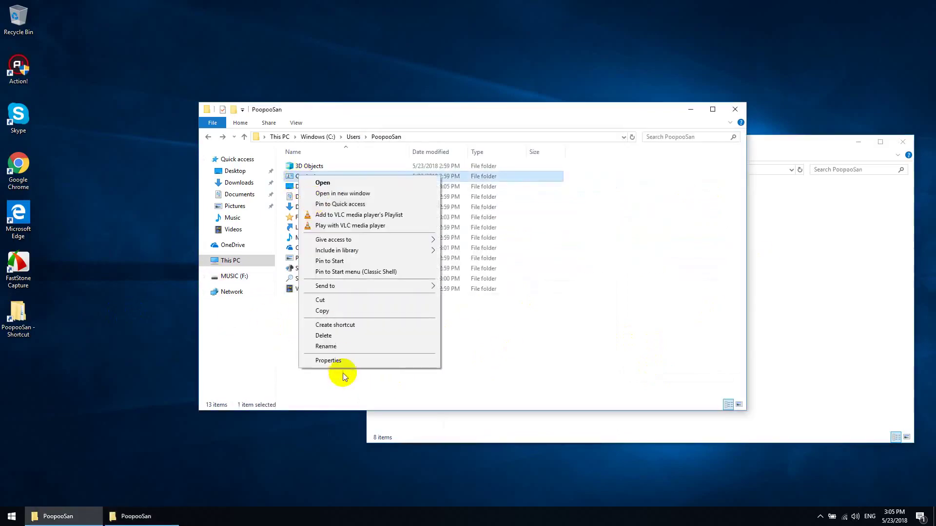
left_click(341, 361)
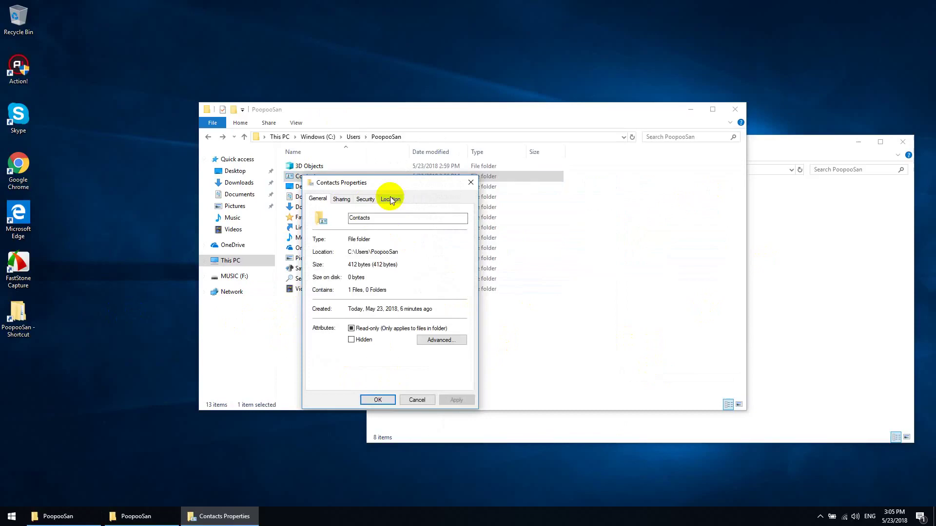
left_click(390, 199)
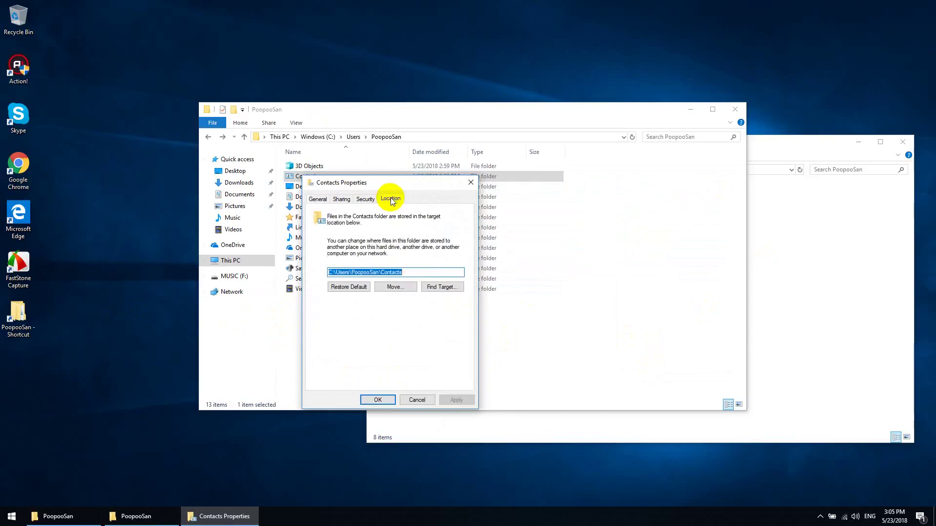
left_click(391, 286)
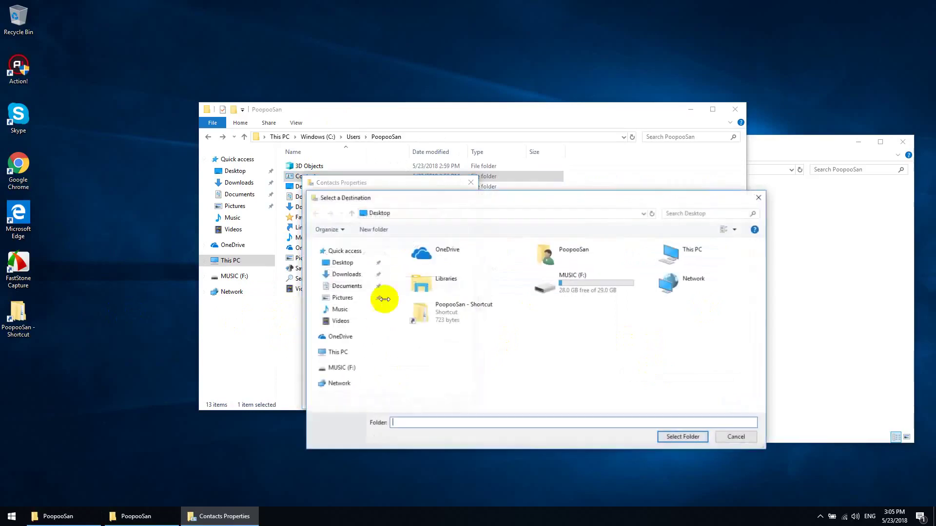
double_click(462, 317)
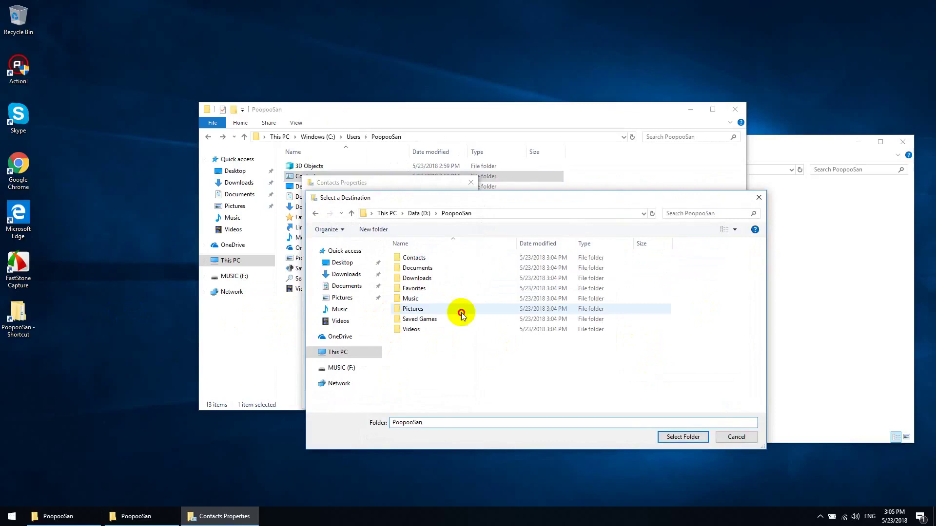
double_click(414, 257)
left_click(683, 436)
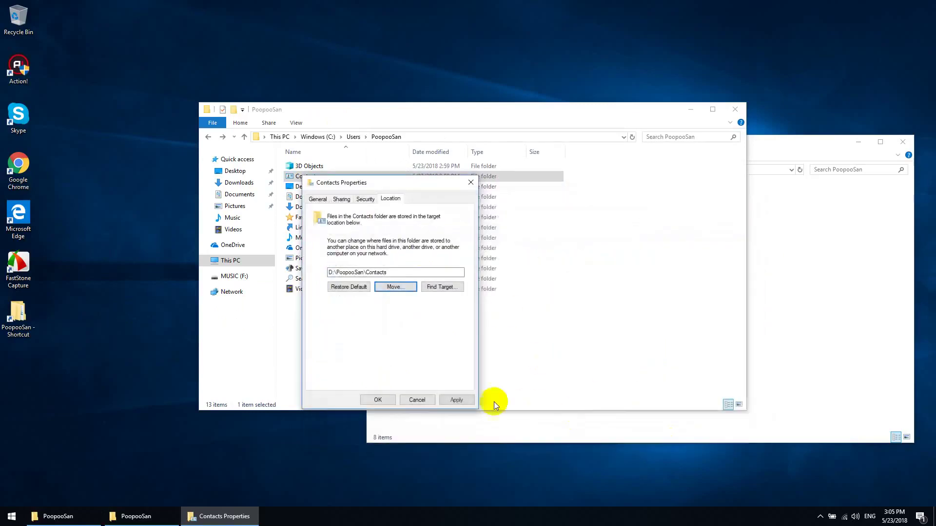
left_click(457, 400)
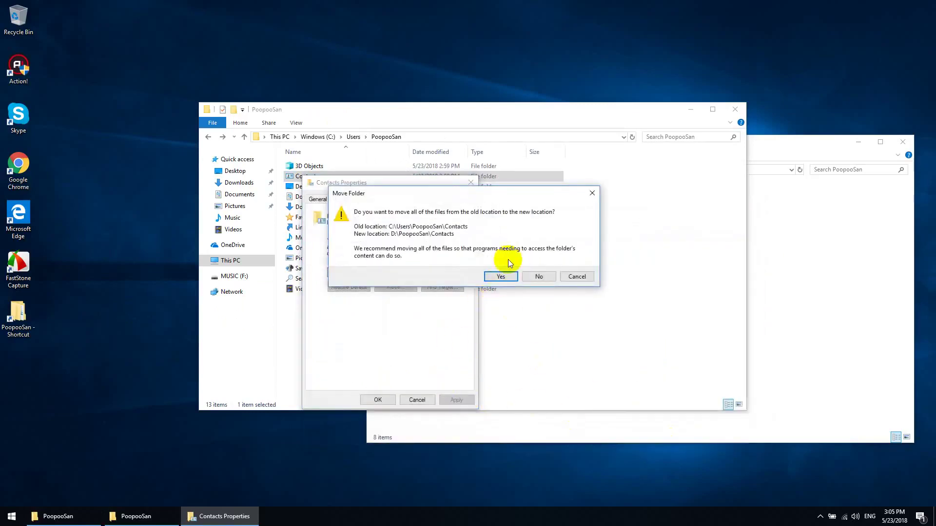
left_click(500, 277)
left_click(377, 400)
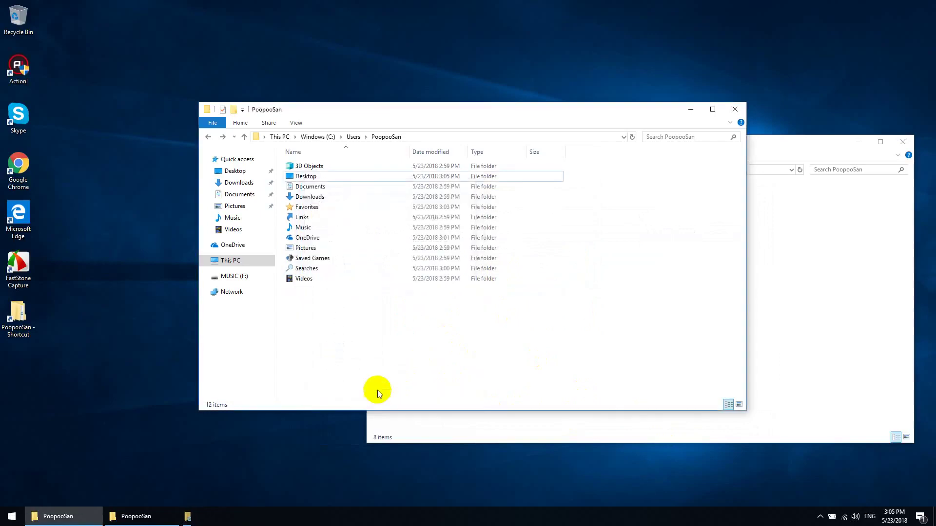
left_click(309, 181)
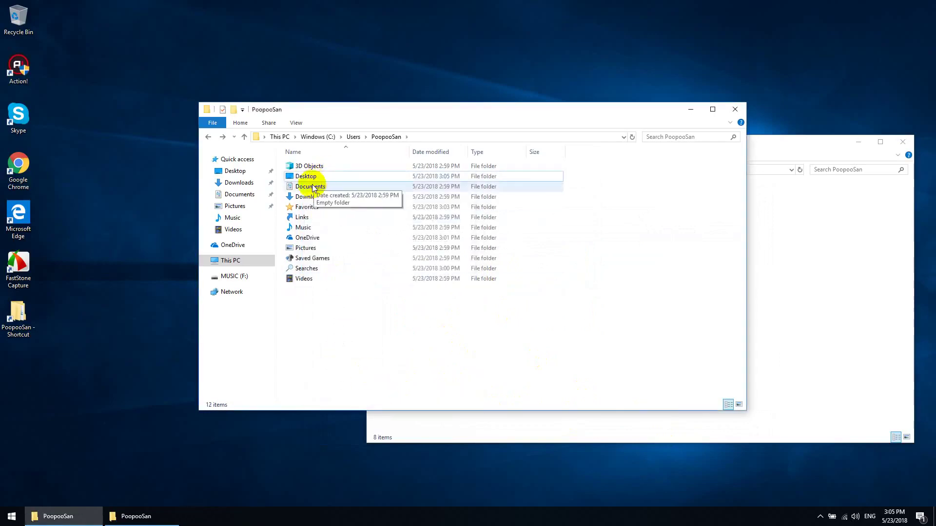
Step: Relocate Documents to D:\PoopooSan\Documents, confirming the file move
right_click(310, 186)
left_click(359, 374)
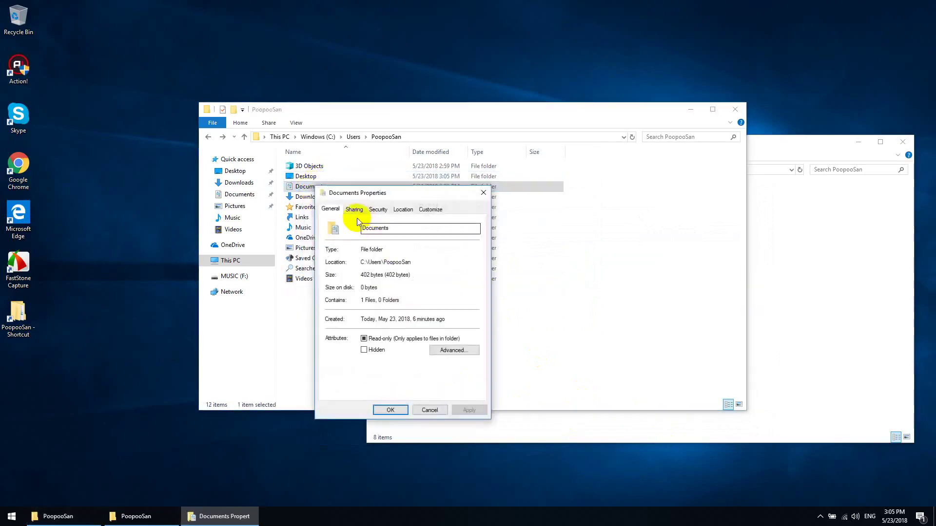
left_click(404, 209)
left_click(411, 300)
double_click(378, 322)
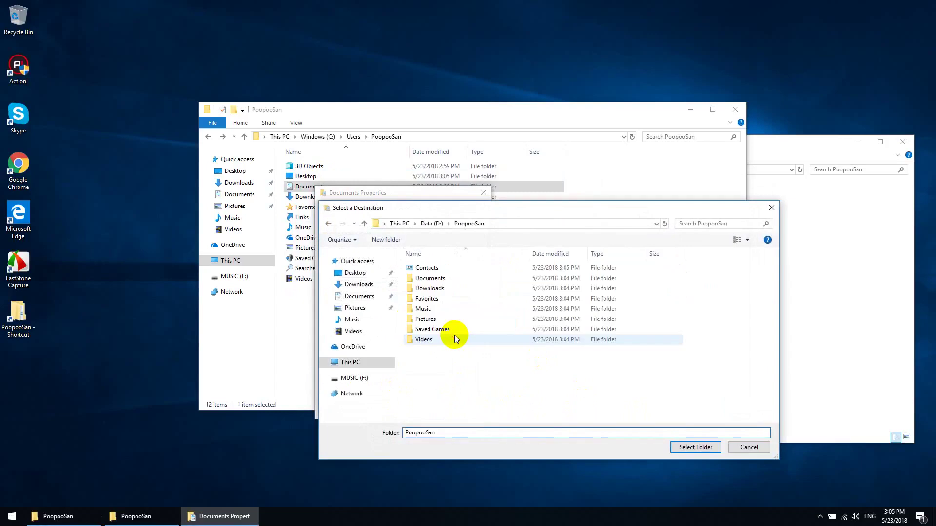
double_click(430, 279)
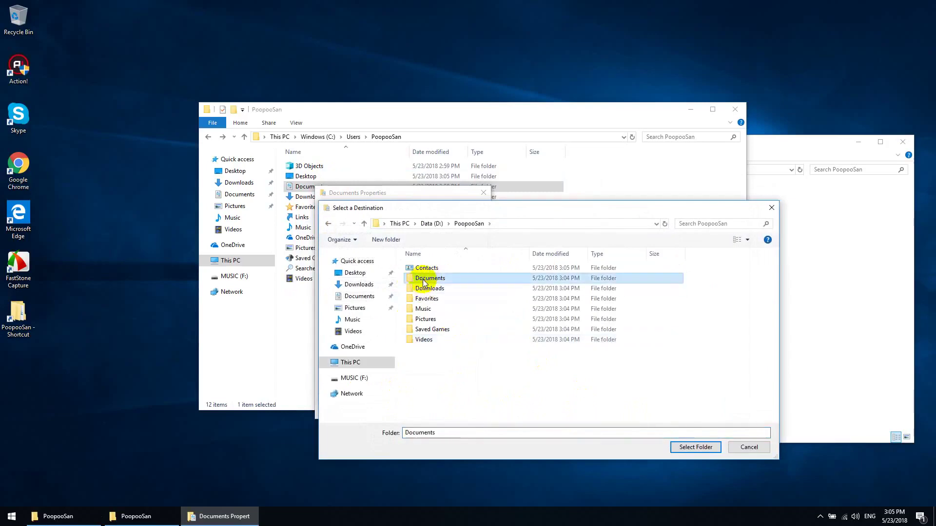
left_click(705, 449)
left_click(469, 410)
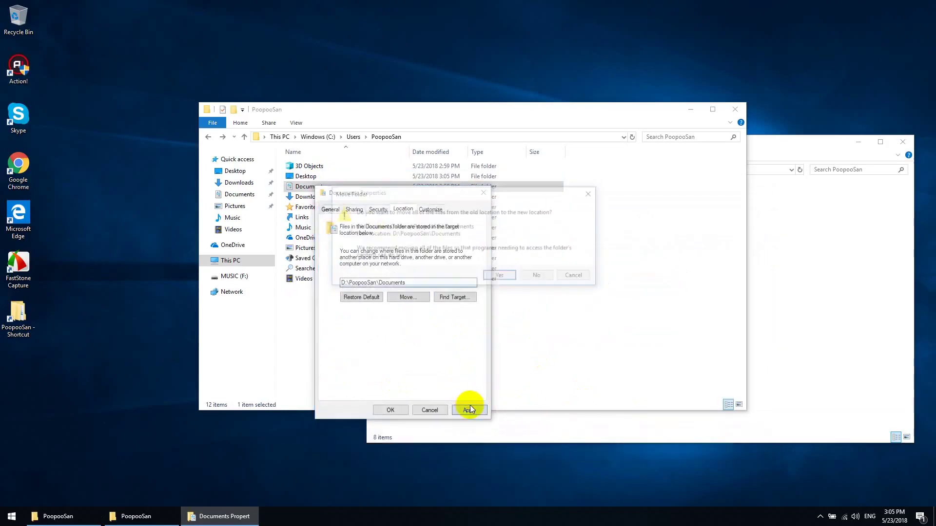
left_click(446, 335)
left_click(390, 410)
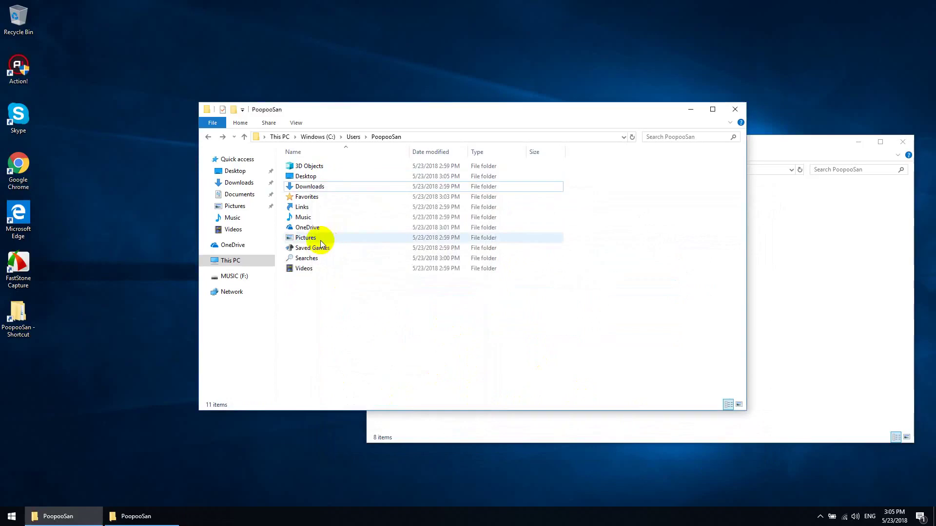
Step: Relocate Downloads to D:\PoopooSan\Downloads, confirming the file move
right_click(306, 188)
left_click(350, 366)
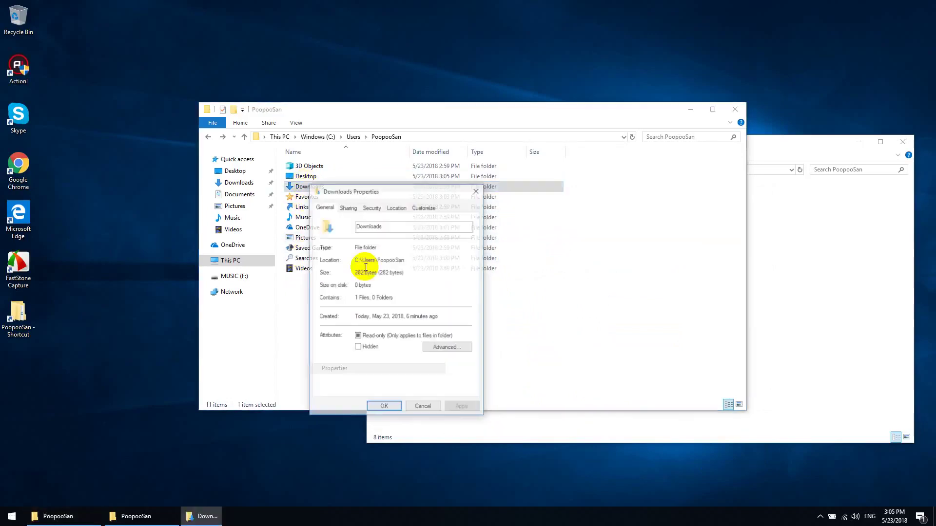
left_click(398, 208)
left_click(408, 303)
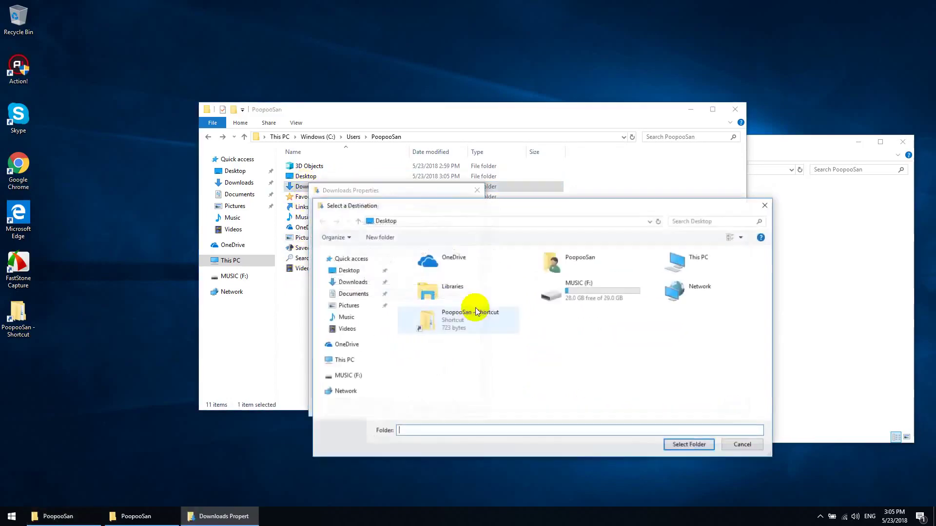
double_click(416, 313)
double_click(424, 292)
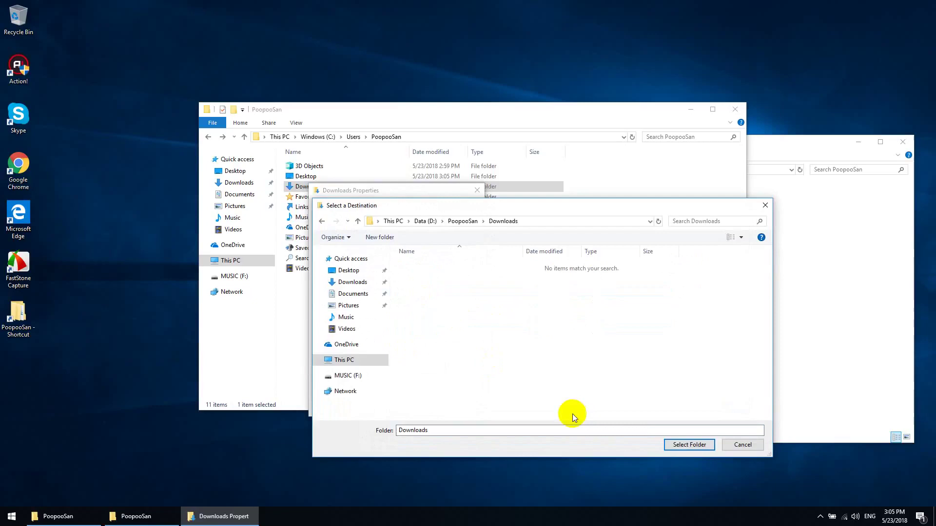
left_click(689, 445)
left_click(463, 407)
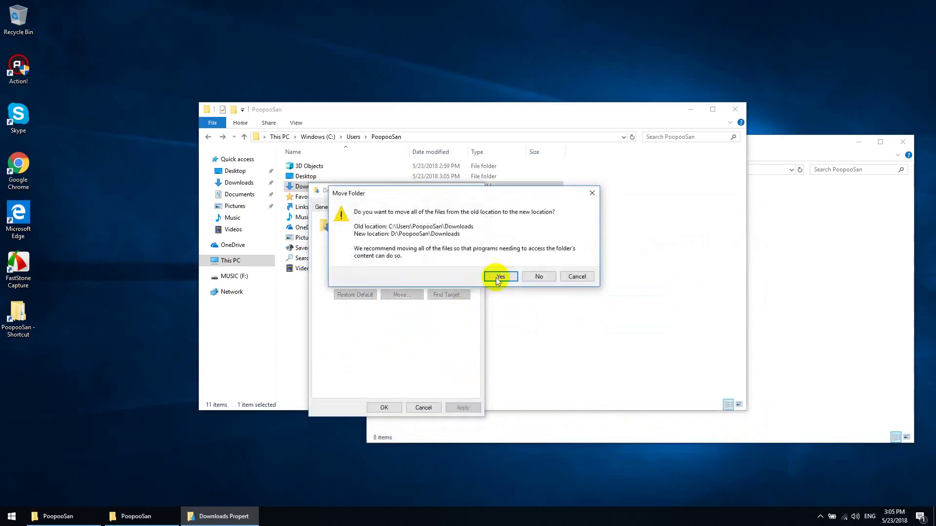
left_click(380, 276)
left_click(384, 407)
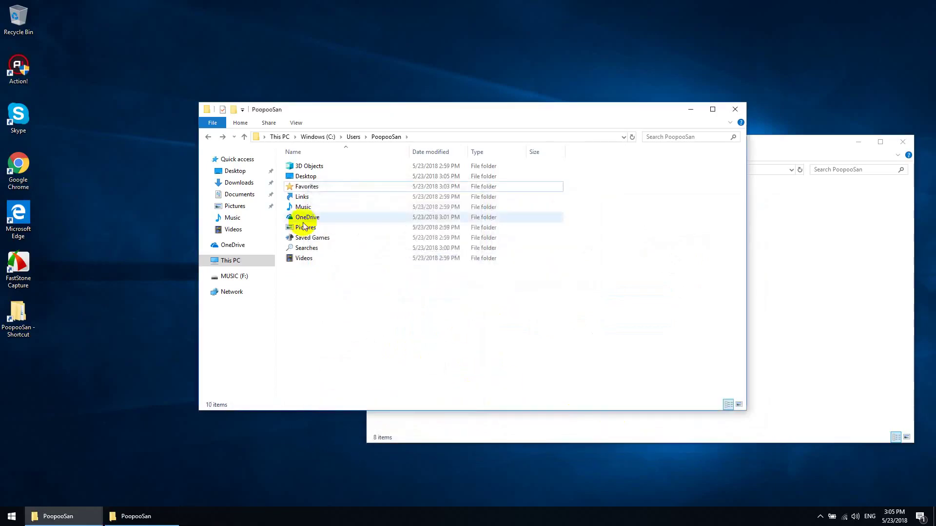
Step: Relocate Favorites to D:\PoopooSan\Favorites, confirming the file move
right_click(307, 186)
left_click(347, 370)
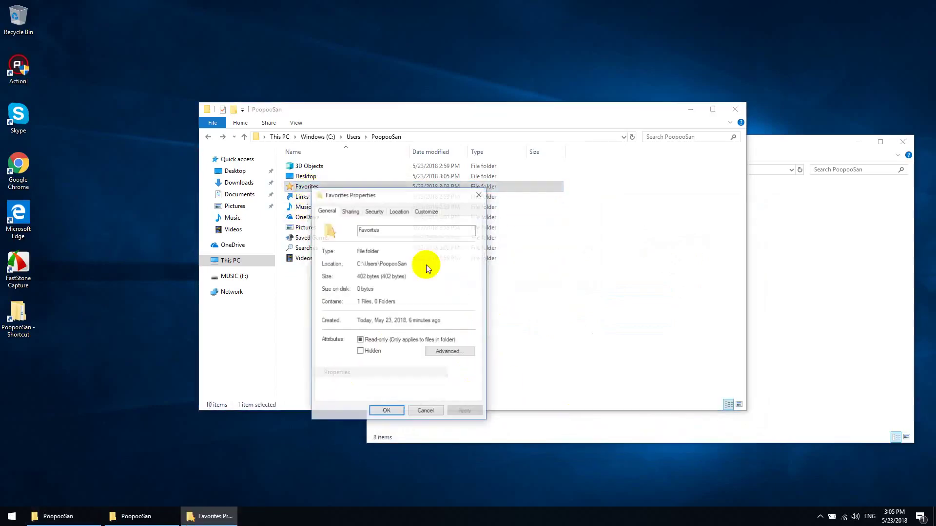
left_click(399, 212)
left_click(403, 299)
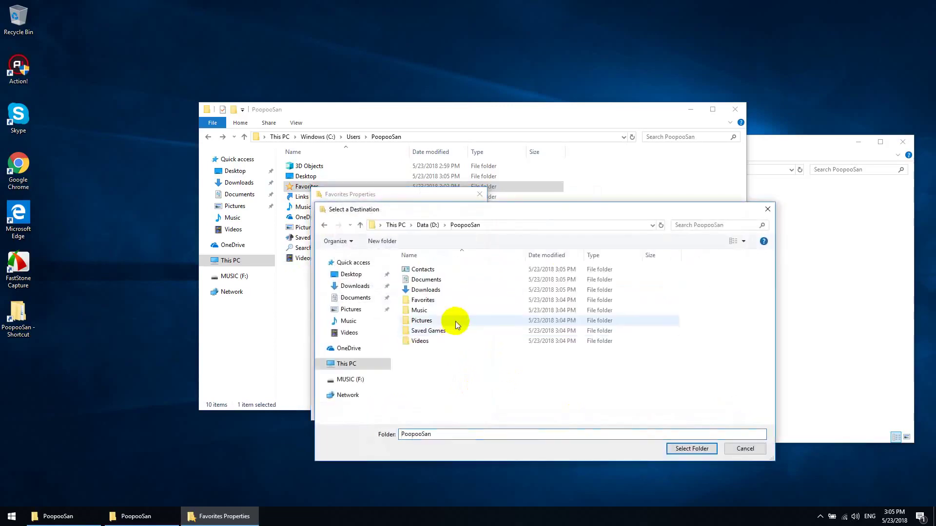
double_click(422, 299)
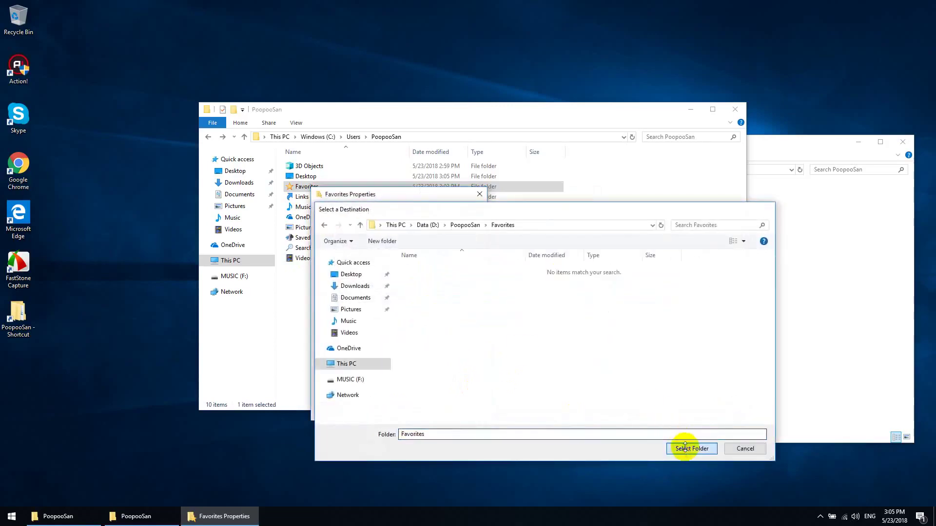
left_click(692, 449)
left_click(465, 411)
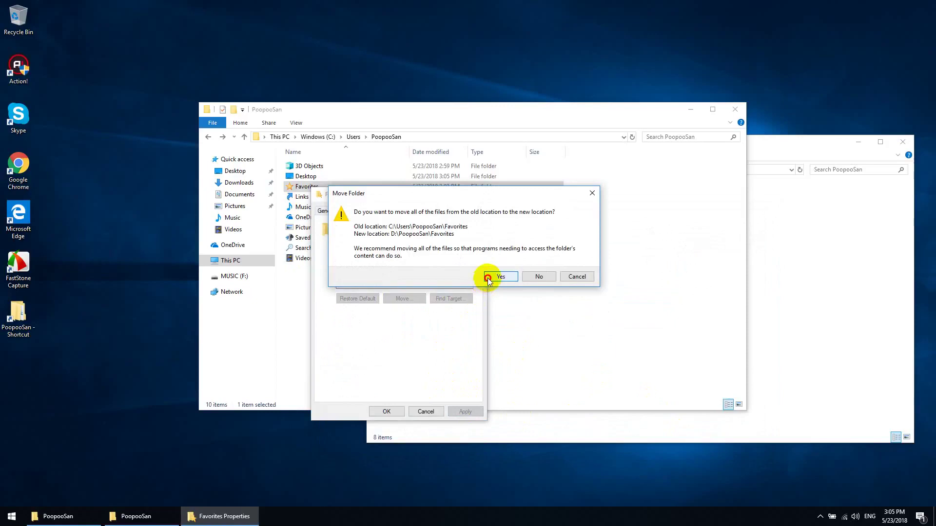
left_click(507, 277)
Step: Relocate Saved Games to D:\PoopooSan\Saved Games, confirming the file move
left_click(820, 516)
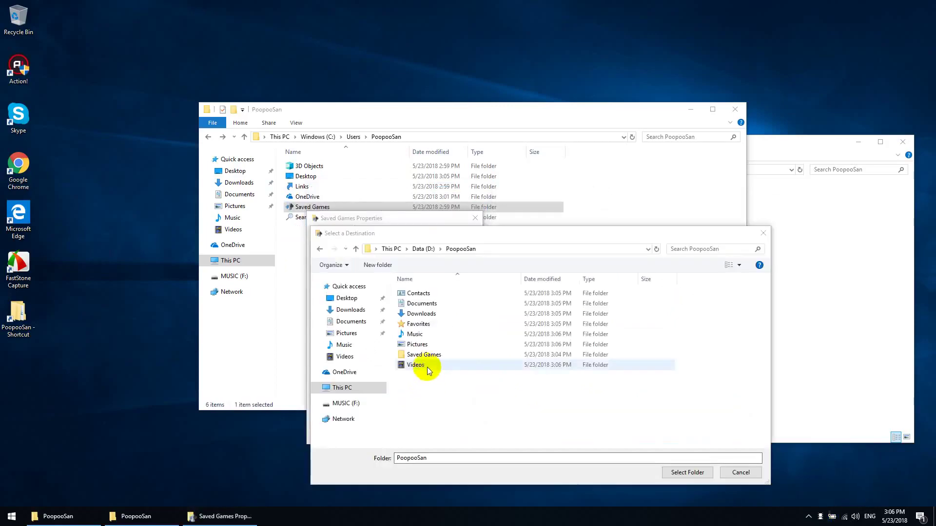
double_click(424, 355)
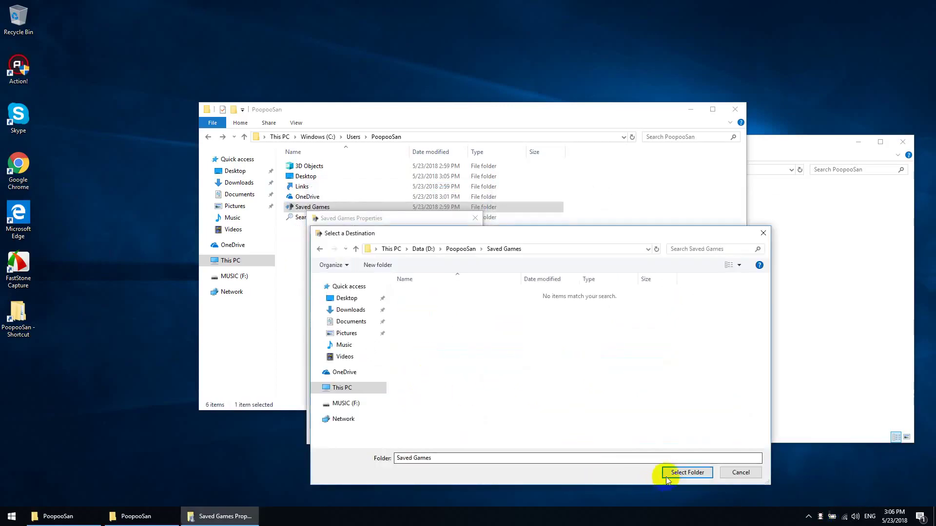
left_click(685, 472)
left_click(453, 436)
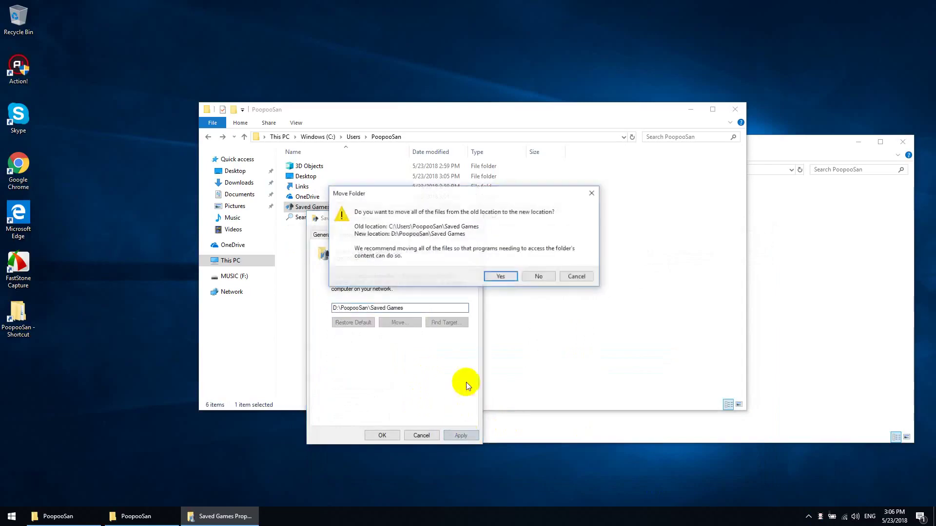
left_click(496, 277)
left_click(381, 435)
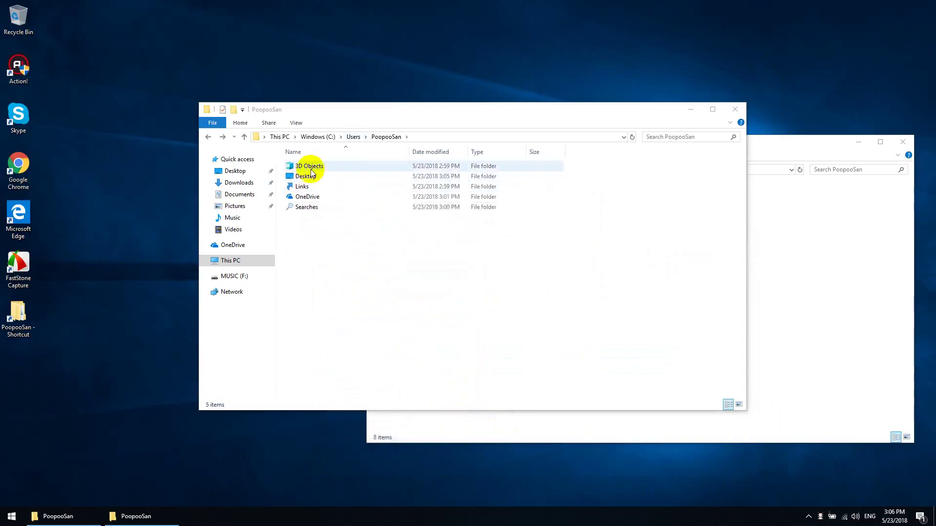
Step: Close the C: user window and show D:\PoopooSan's folders as medium icons
left_click(613, 66)
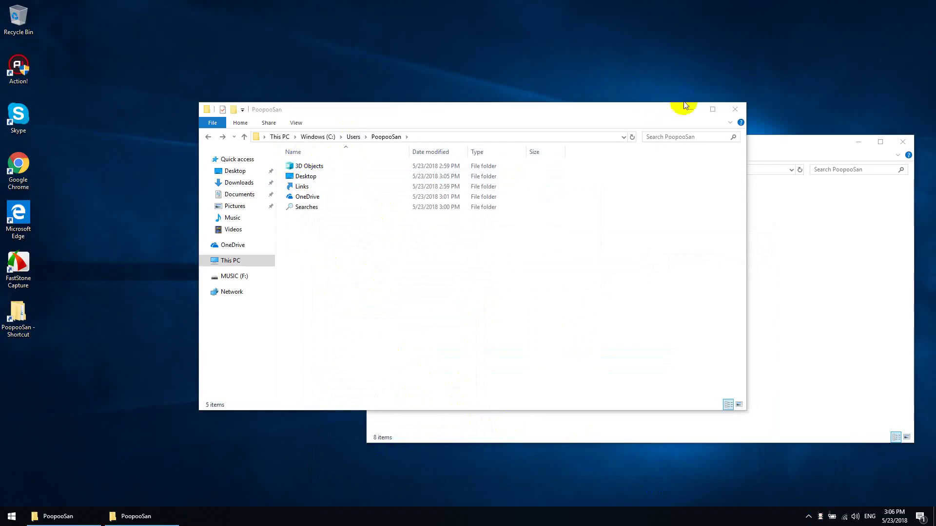
left_click(736, 111)
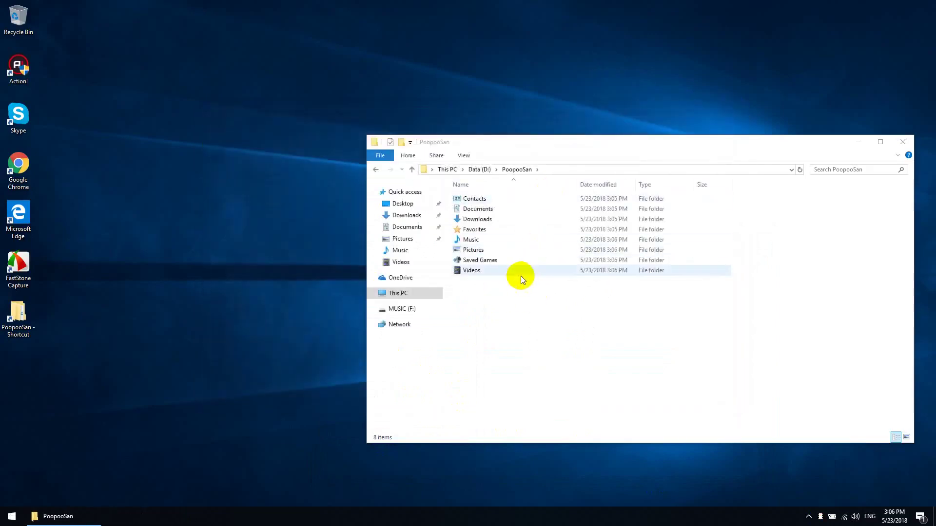
right_click(491, 322)
mouse_move(567, 326)
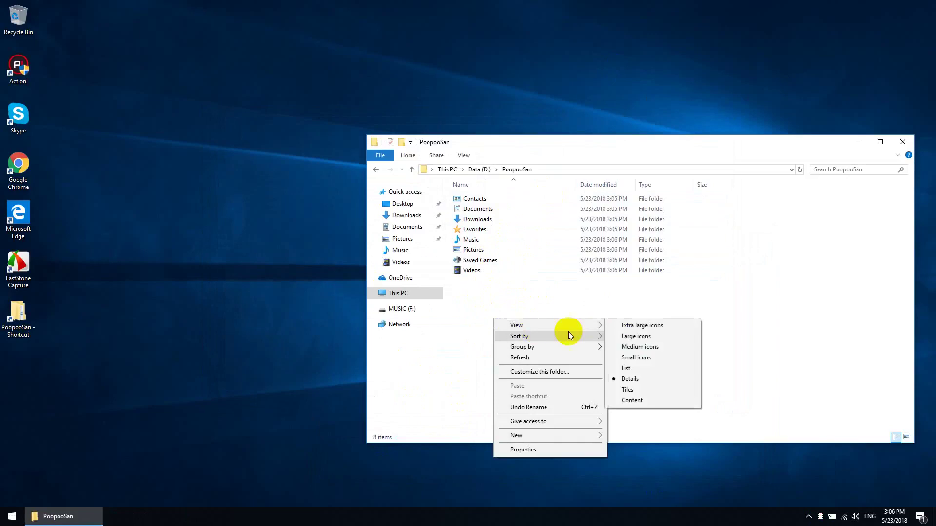
left_click(639, 347)
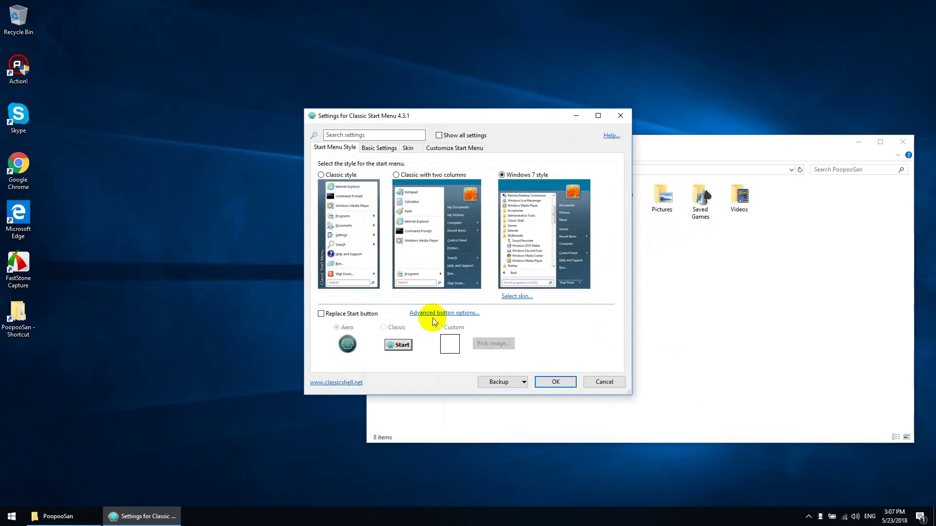
left_click(600, 382)
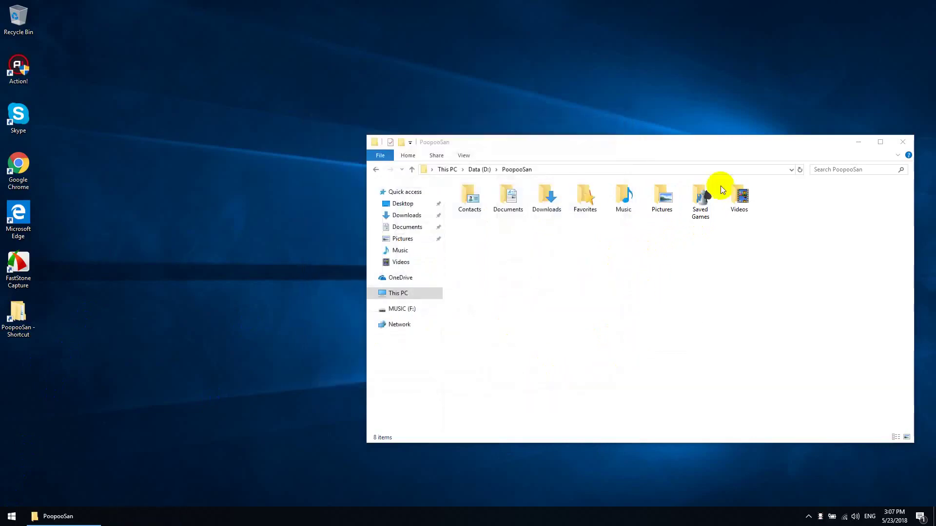
left_click_drag(729, 145, 560, 74)
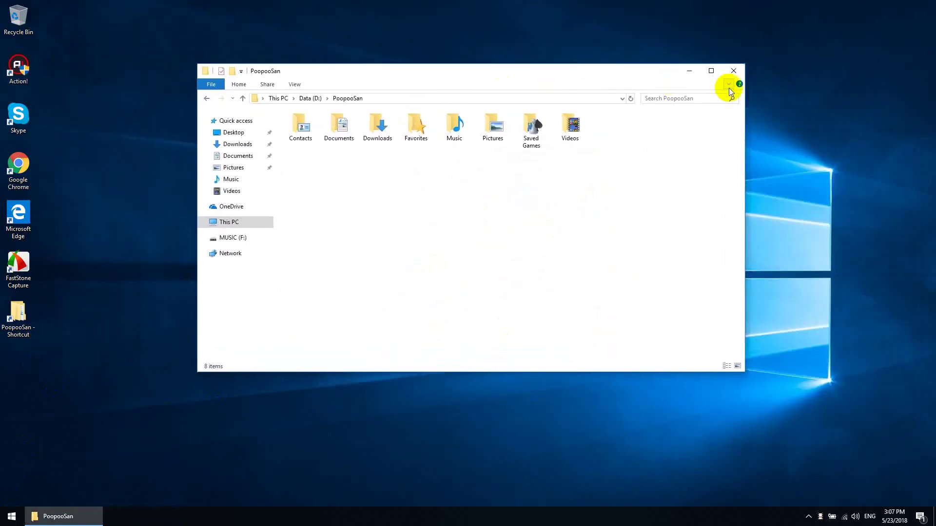